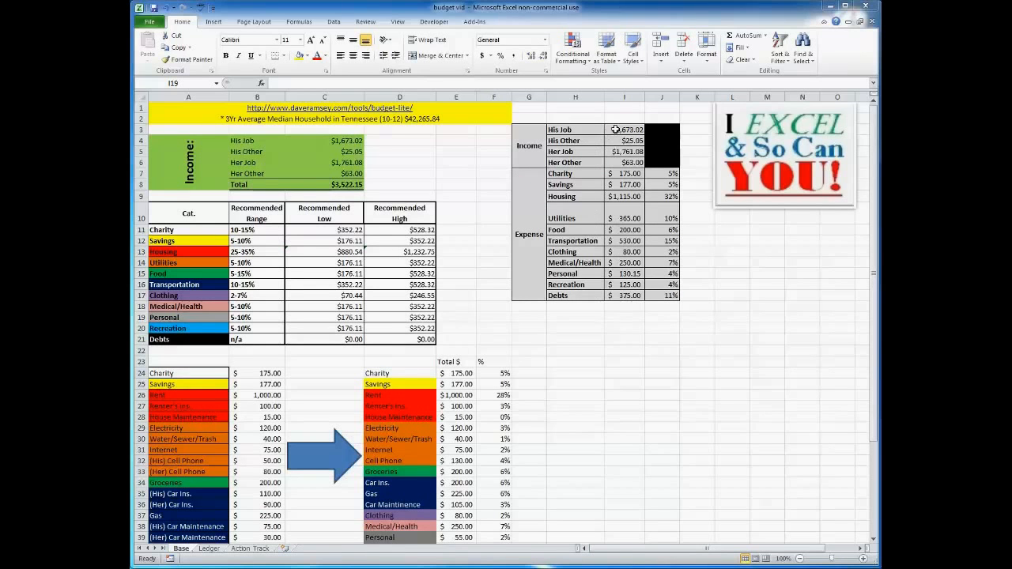
Examine the income and expense value ranges in the budget summary on the Base sheet.
{"action": "left_click_drag", "start_coordinate": [615, 129], "coordinate": [623, 168]}
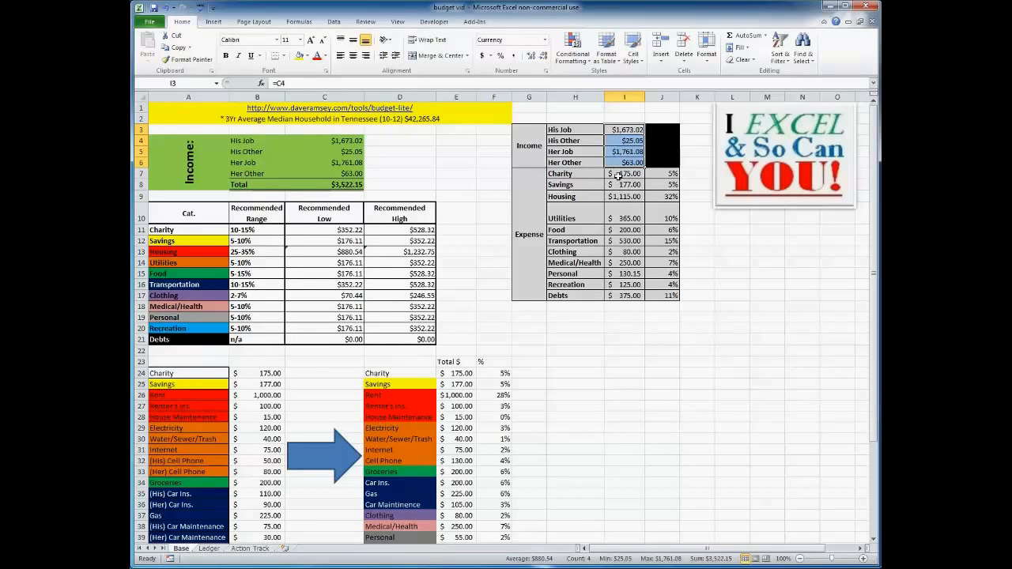
{"action": "left_click_drag", "start_coordinate": [617, 174], "coordinate": [625, 294]}
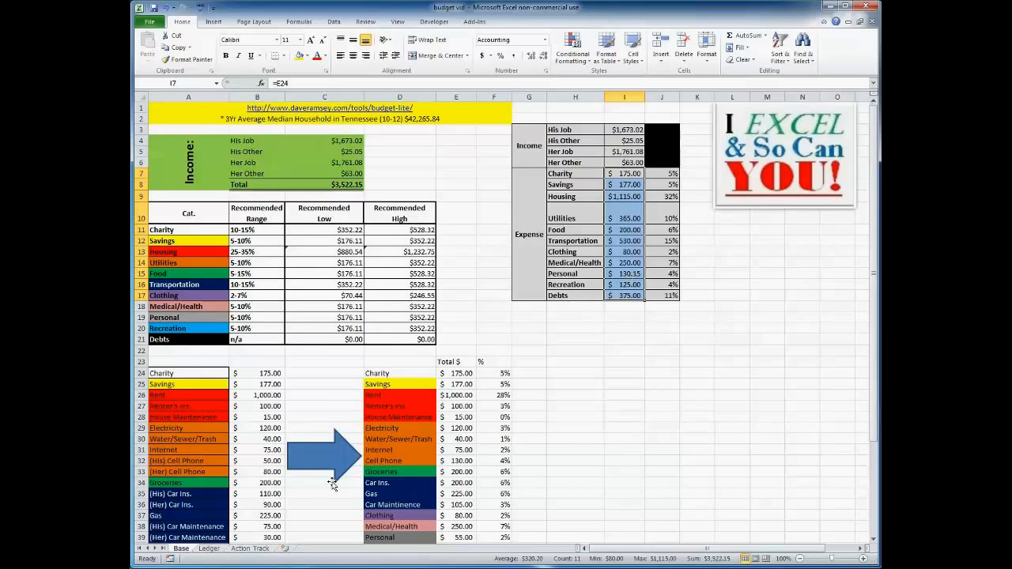
Open the Ledger sheet and inspect the Month formula and the Category entries of the transaction table.
{"action": "left_click", "coordinate": [209, 549]}
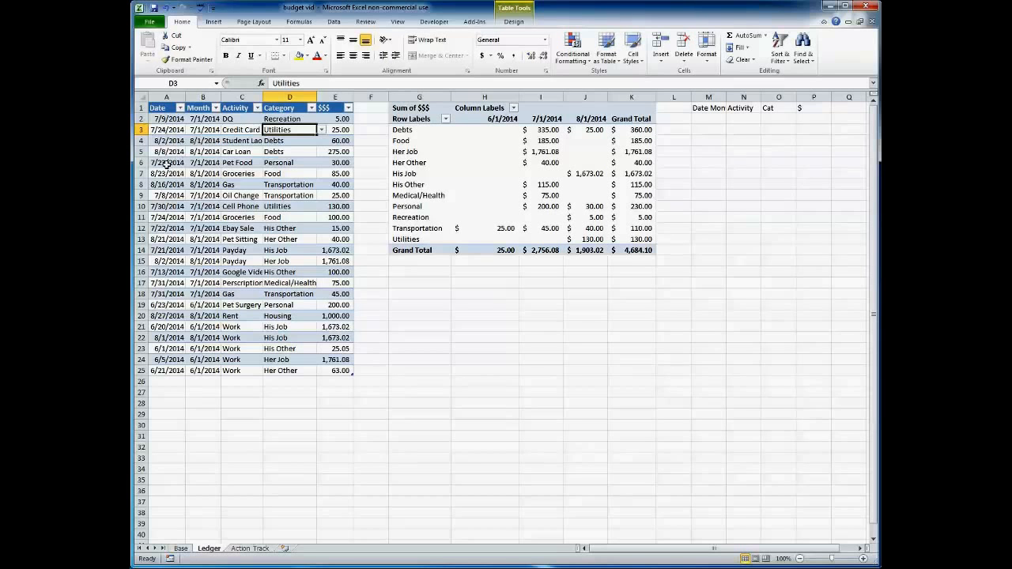
{"action": "left_click", "coordinate": [201, 117]}
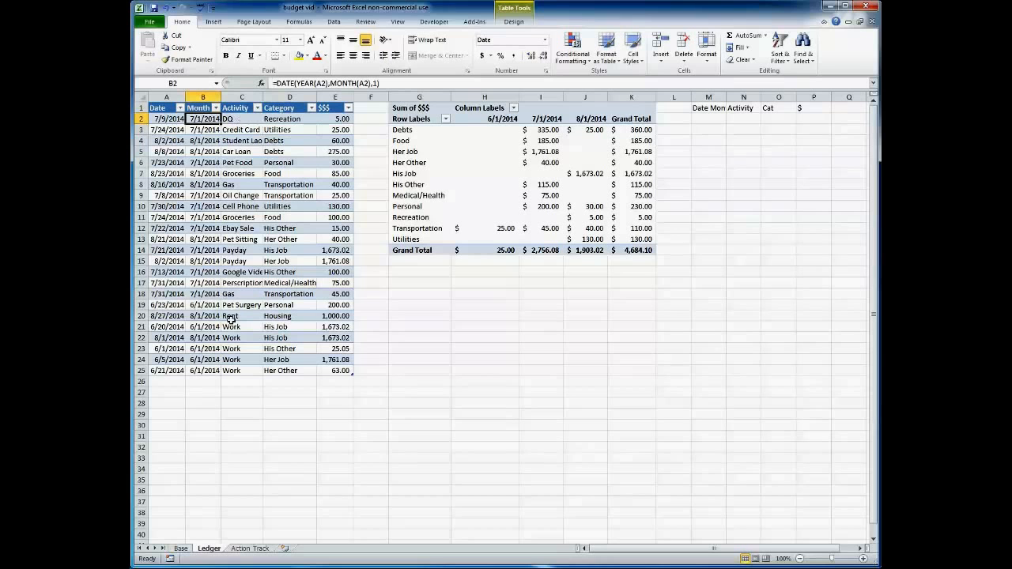
{"action": "left_click", "coordinate": [294, 119]}
{"action": "left_click", "coordinate": [334, 22]}
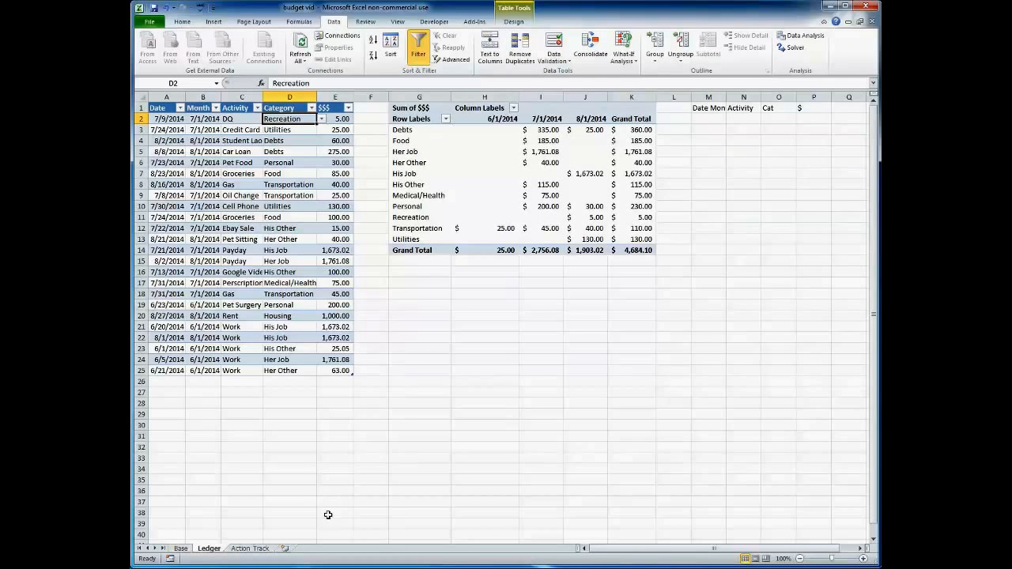
Open the Action Track sheet and scroll through the forecast table, monthly summary and chart.
{"action": "left_click", "coordinate": [251, 549]}
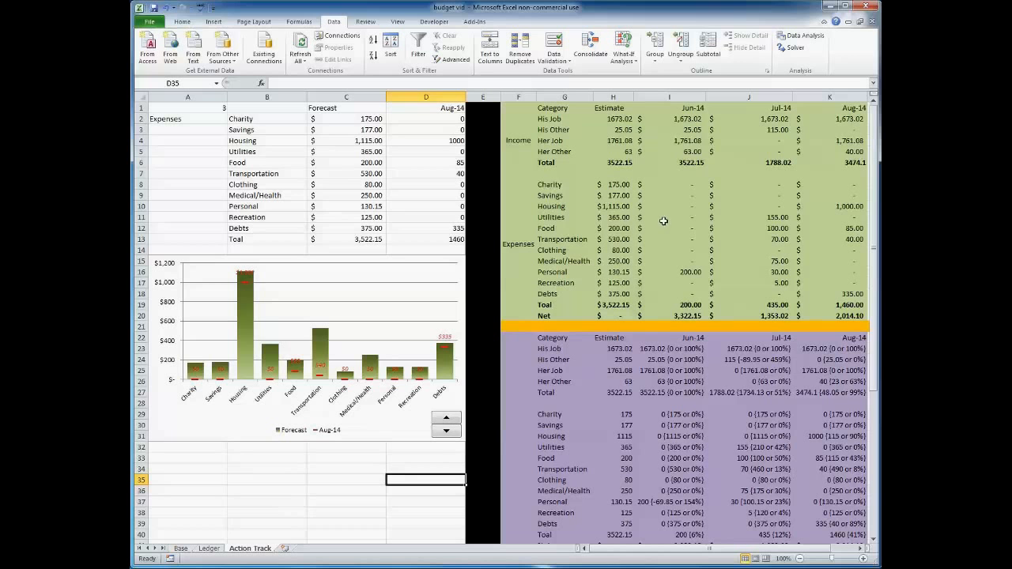
{"action": "left_click", "coordinate": [863, 548]}
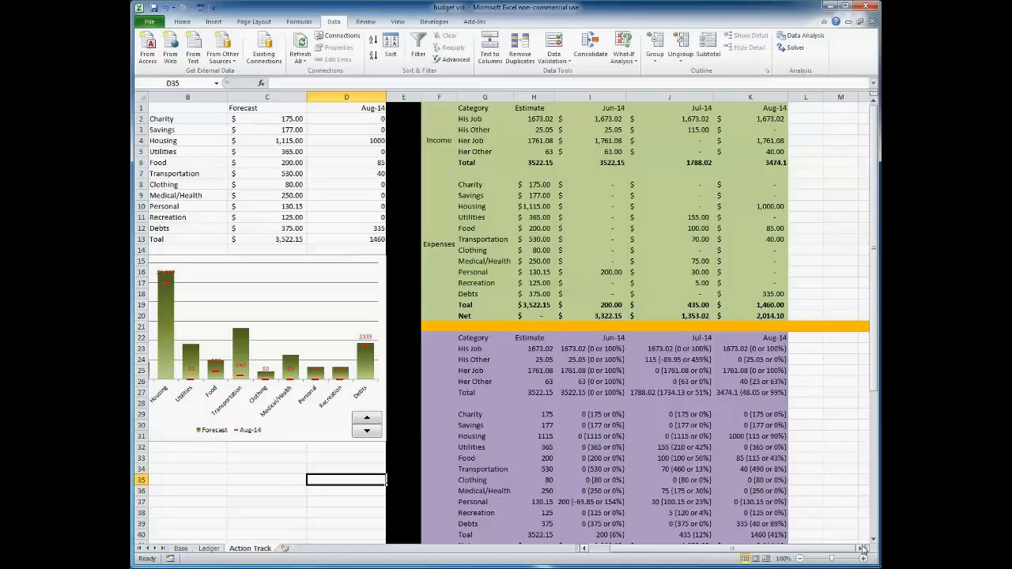
{"action": "left_click", "coordinate": [310, 431]}
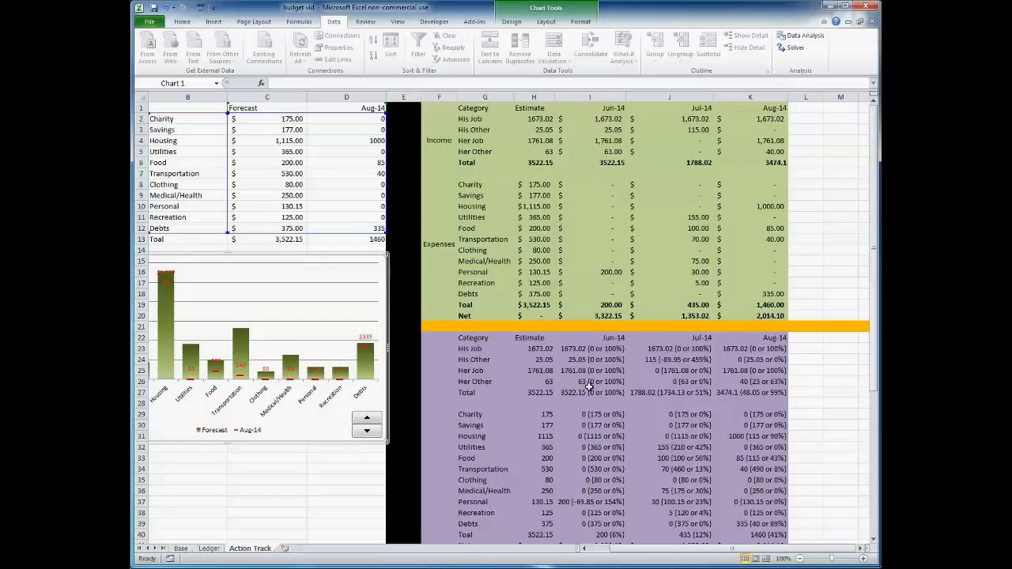
{"action": "scroll", "coordinate": [589, 391], "scroll_direction": "down", "scroll_amount": 1}
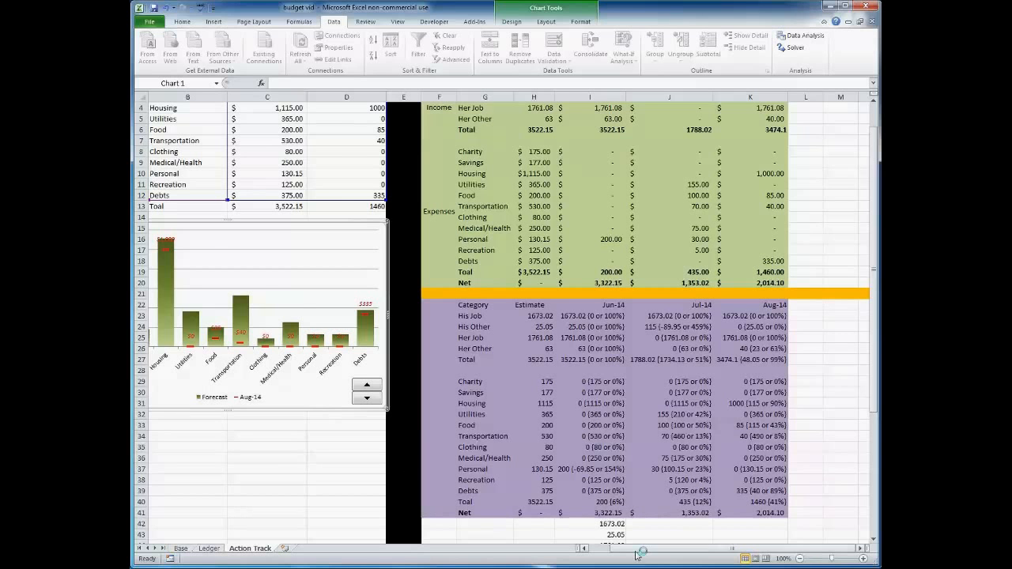
{"action": "left_click_drag", "start_coordinate": [637, 548], "coordinate": [610, 547]}
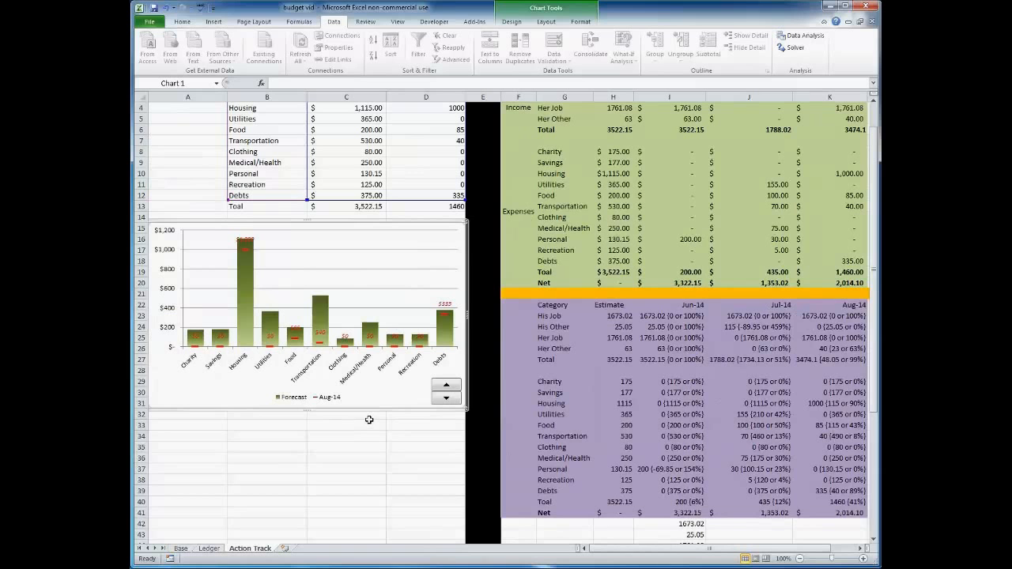
{"action": "scroll", "coordinate": [369, 423], "scroll_direction": "up", "scroll_amount": 1}
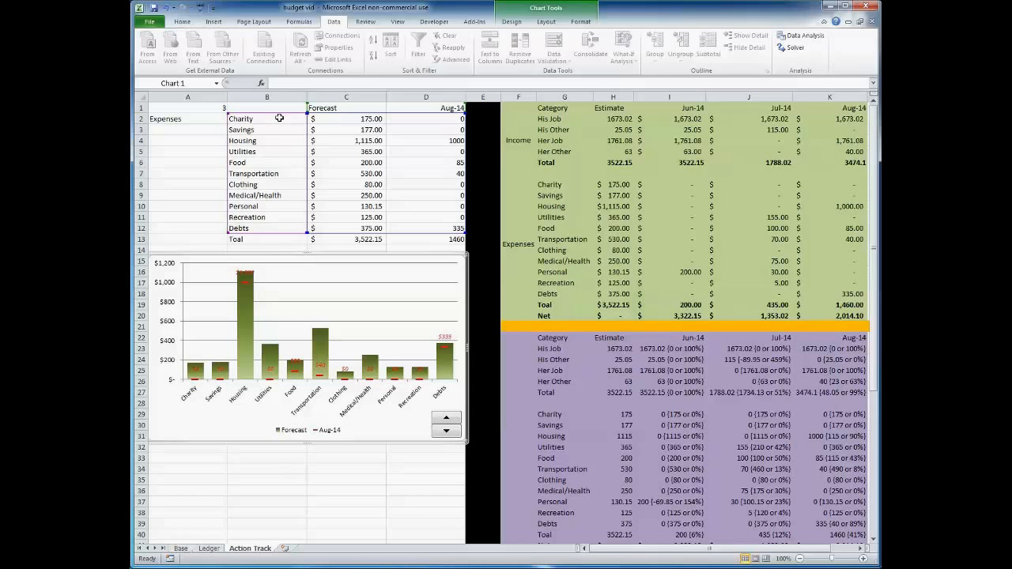
Examine the category, Forecast and monthly ranges that feed the chart, including their formulas.
{"action": "left_click_drag", "start_coordinate": [276, 118], "coordinate": [280, 224]}
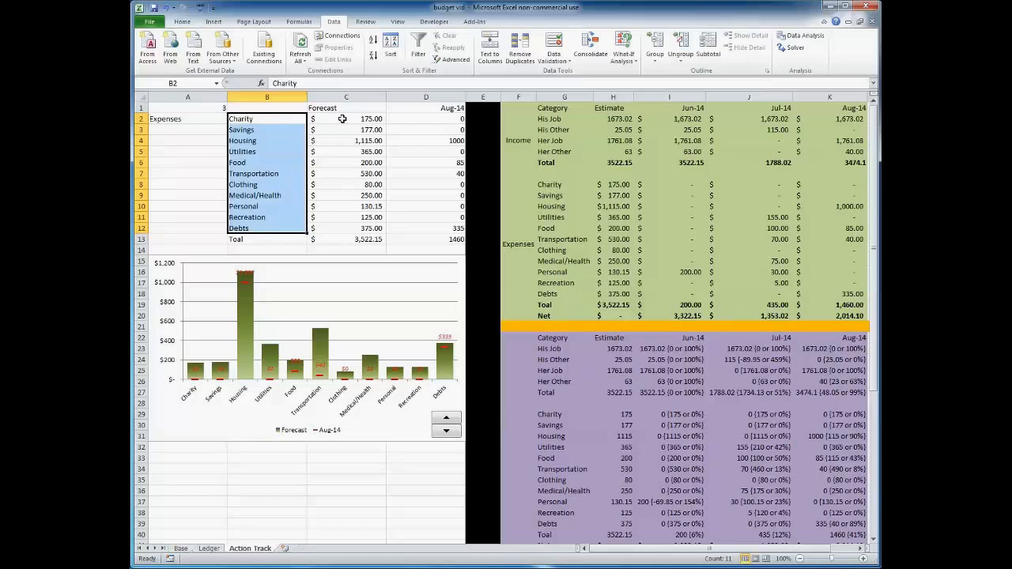
{"action": "left_click_drag", "start_coordinate": [344, 118], "coordinate": [344, 227]}
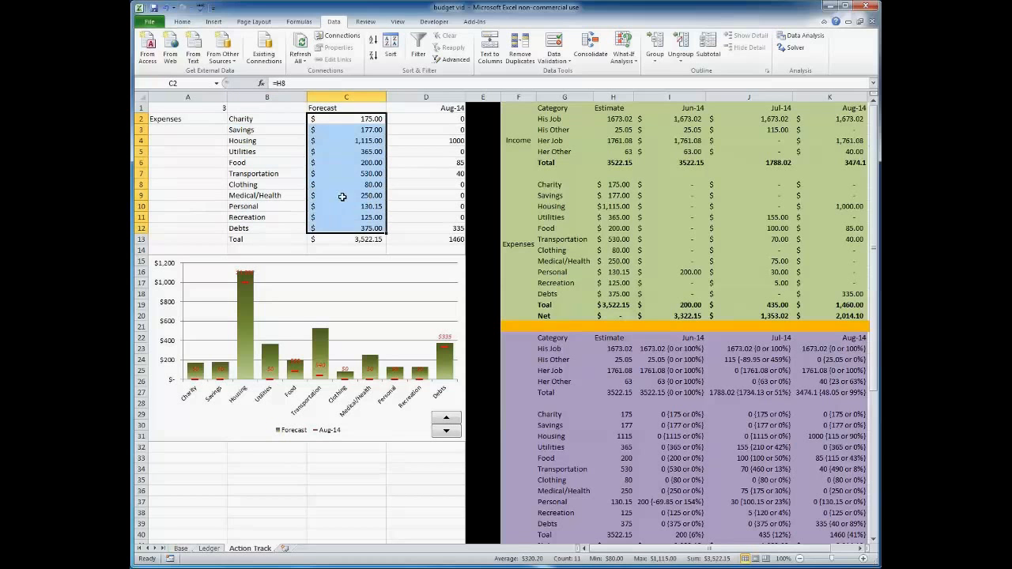
{"action": "left_click", "coordinate": [314, 83]}
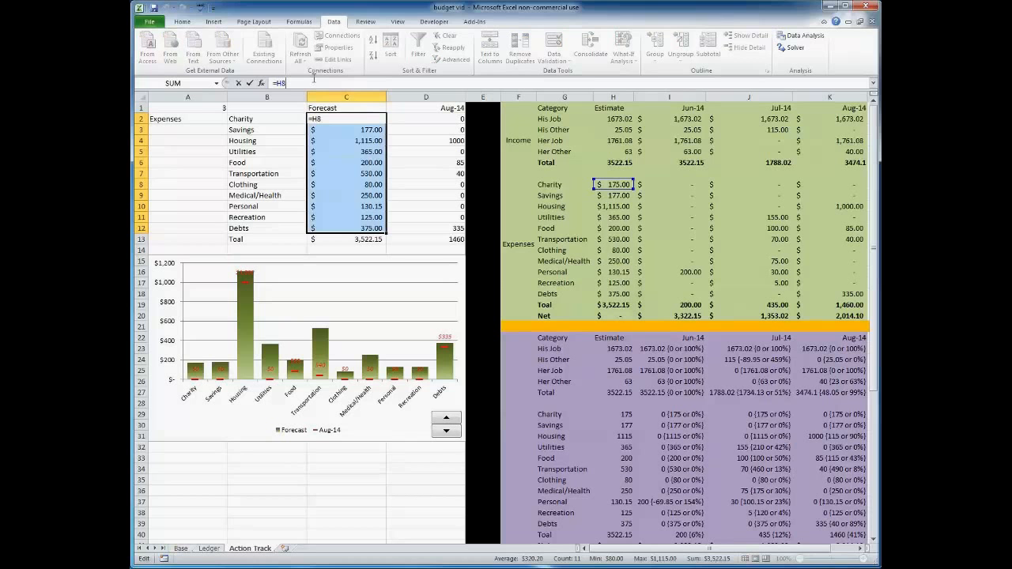
{"action": "key", "text": "Return"}
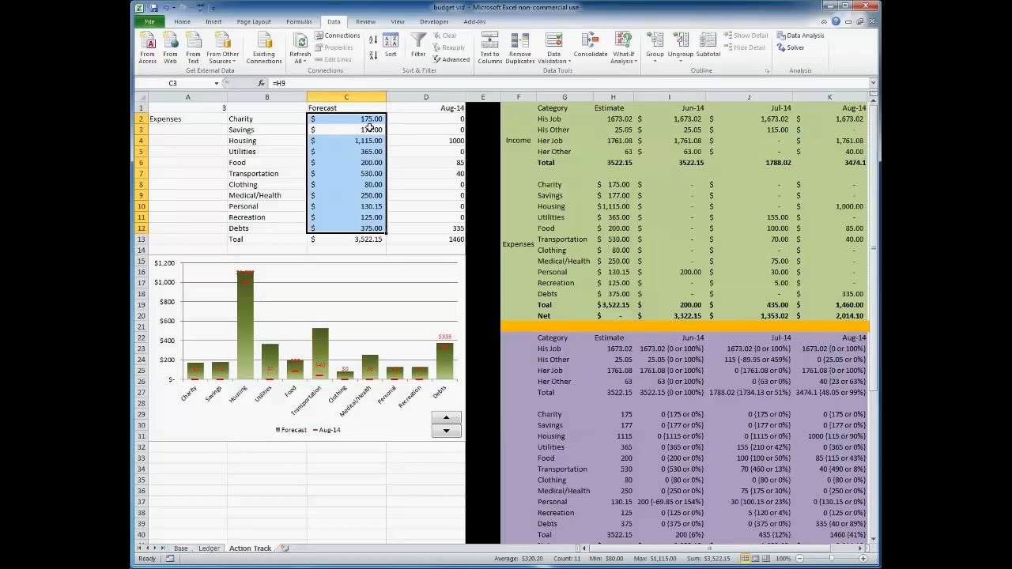
{"action": "left_click_drag", "start_coordinate": [352, 120], "coordinate": [343, 226]}
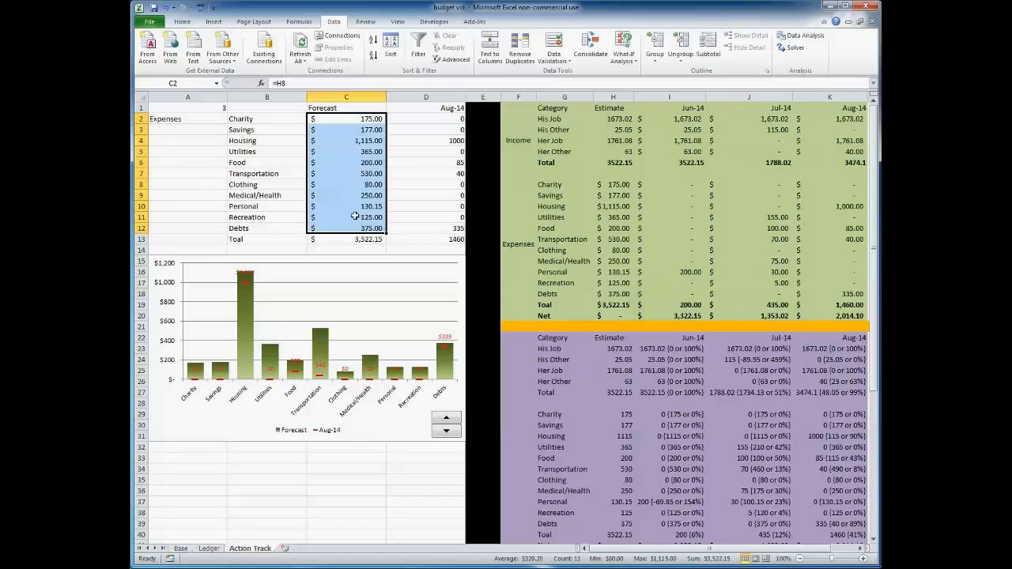
{"action": "left_click", "coordinate": [347, 108]}
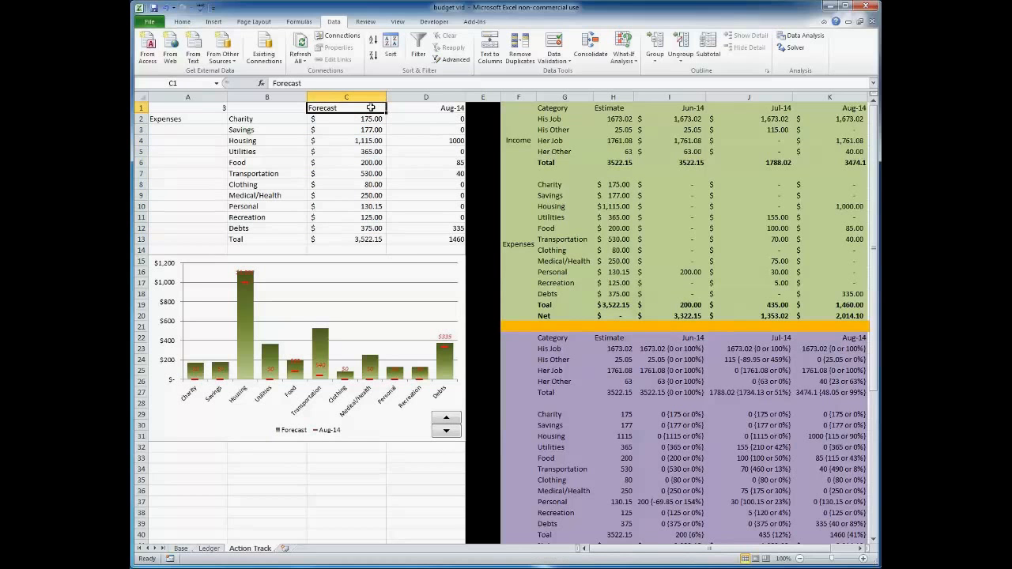
{"action": "left_click", "coordinate": [430, 110]}
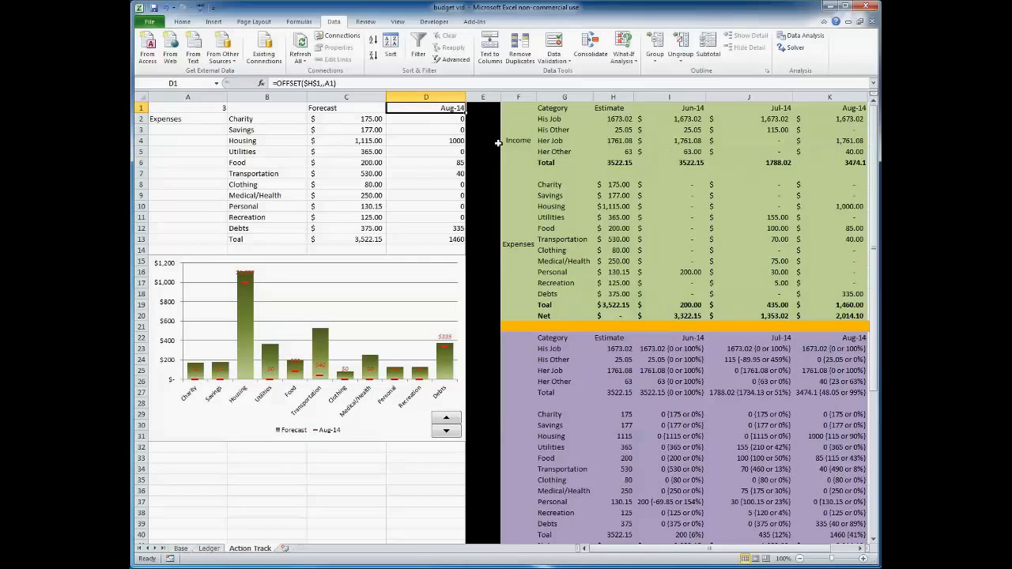
{"action": "left_click_drag", "start_coordinate": [436, 118], "coordinate": [436, 227]}
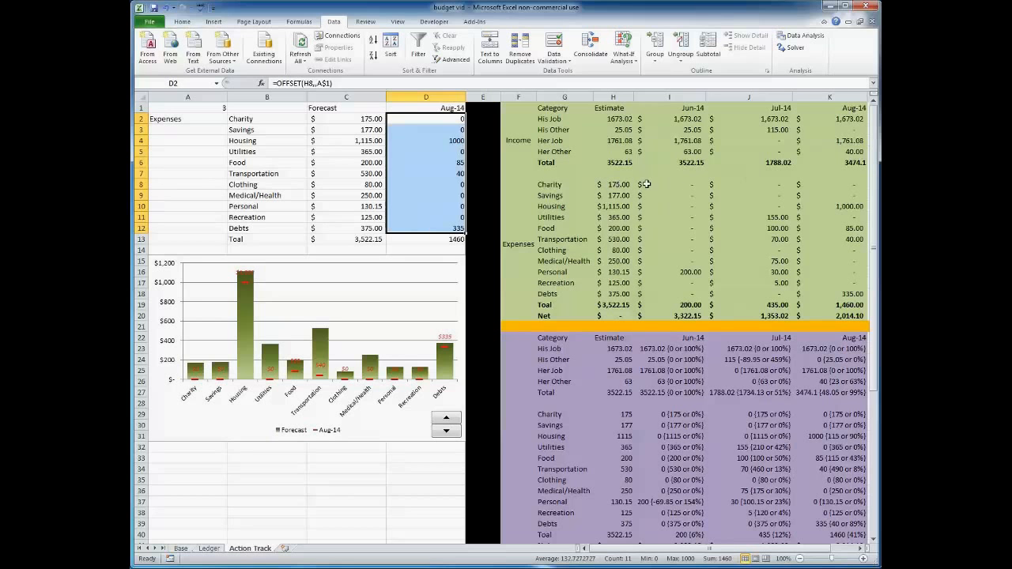
{"action": "left_click_drag", "start_coordinate": [844, 184], "coordinate": [854, 295]}
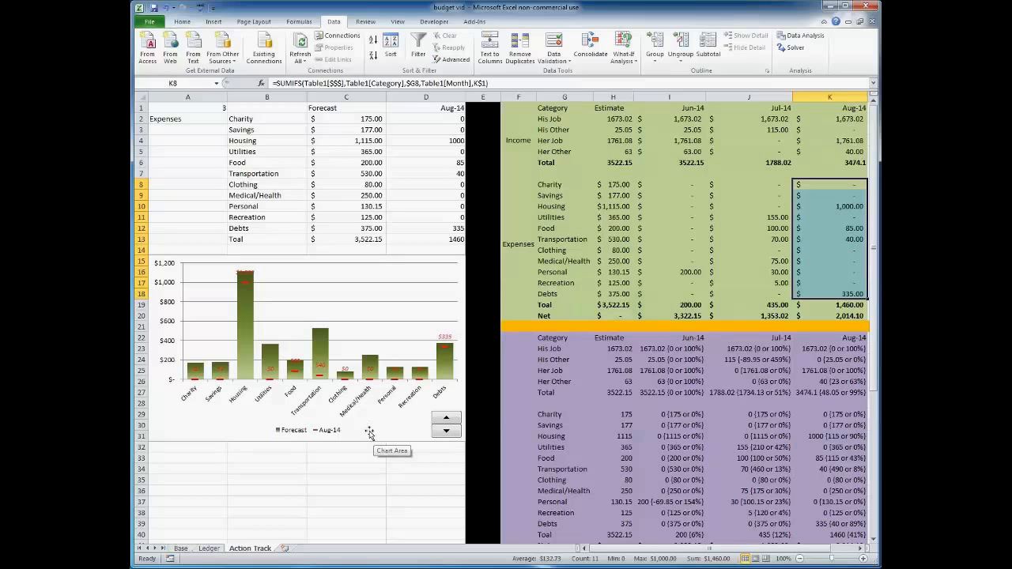
{"action": "left_click", "coordinate": [411, 487]}
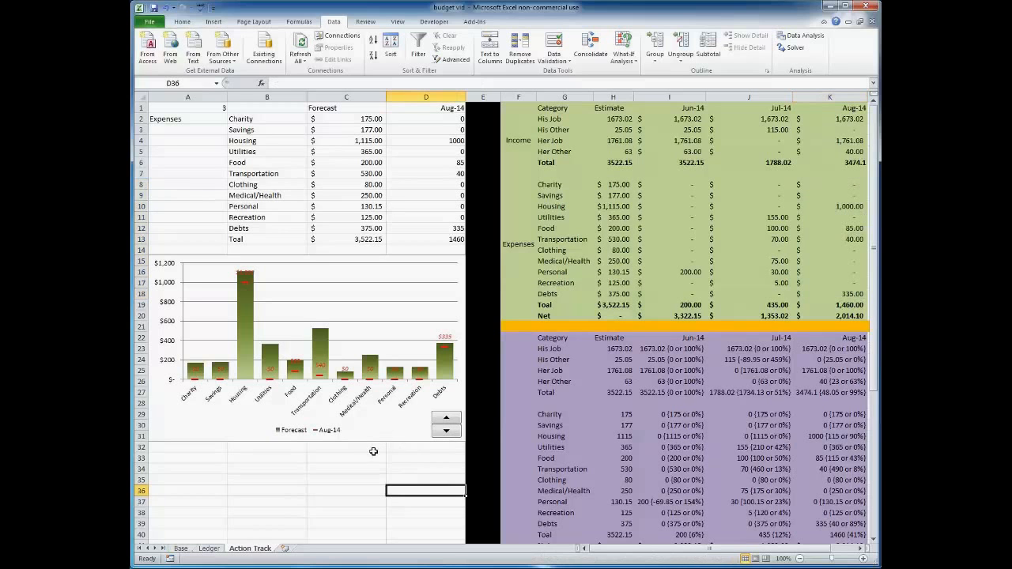
Use the chart's month spinner to step back two months and forward one, showing Jul-14 against the forecast.
{"action": "left_click", "coordinate": [447, 432]}
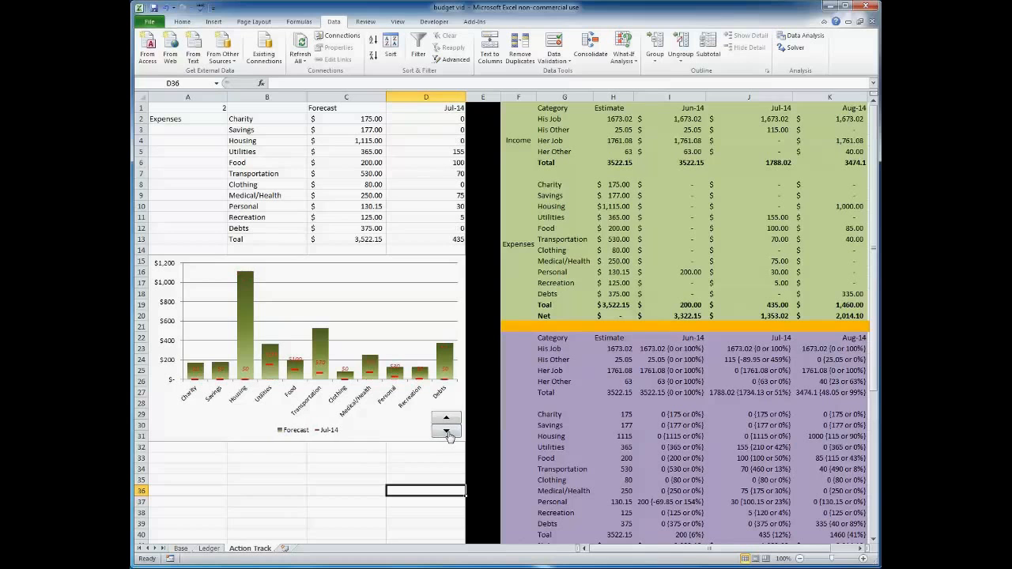
{"action": "left_click", "coordinate": [448, 432]}
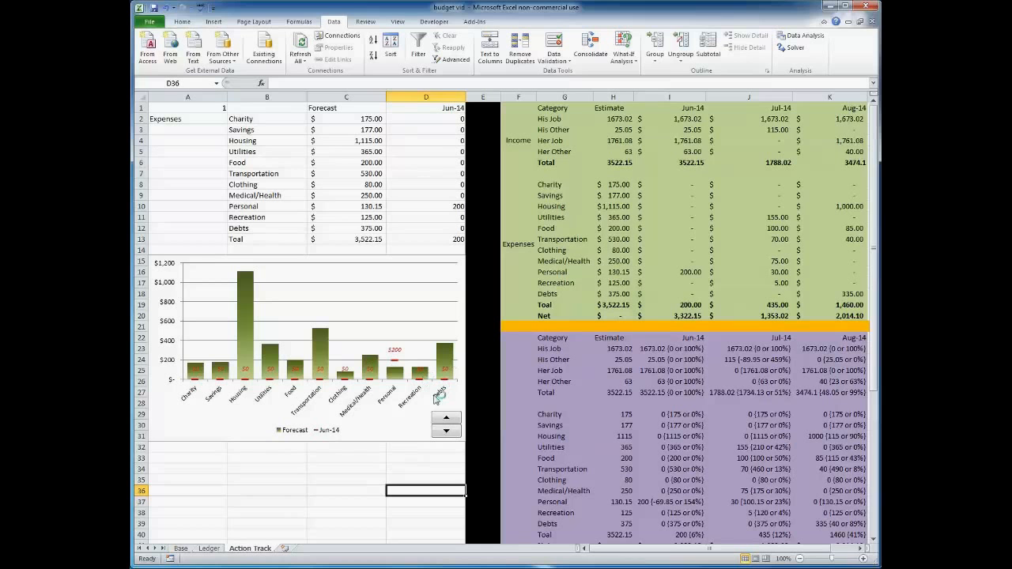
{"action": "left_click", "coordinate": [448, 418]}
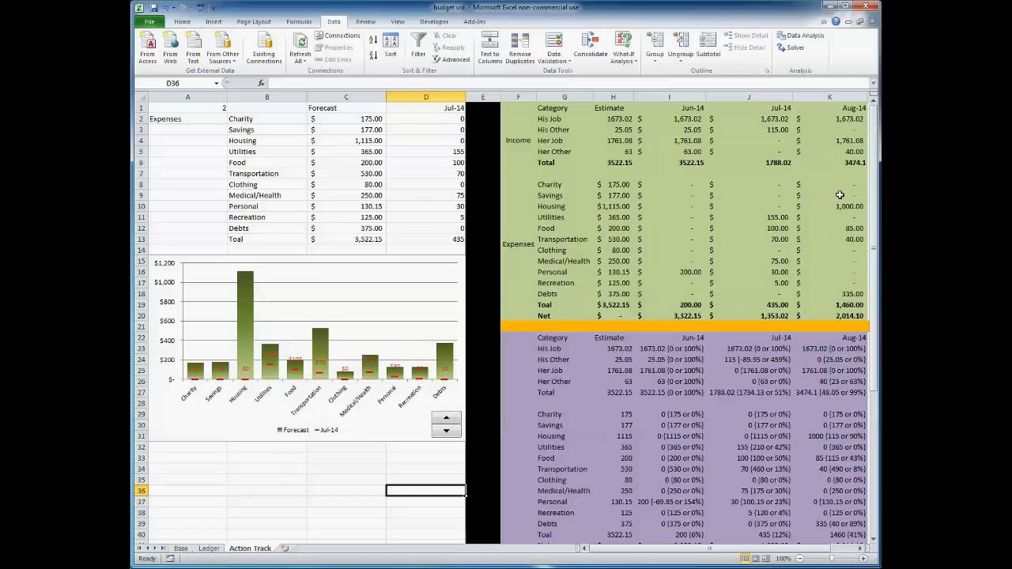
{"action": "left_click", "coordinate": [866, 550]}
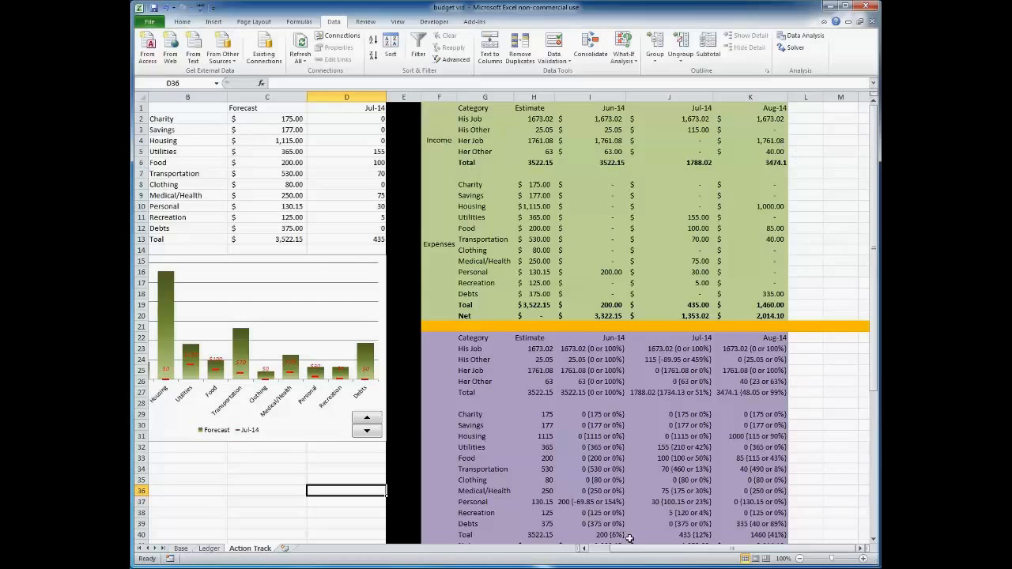
{"action": "left_click", "coordinate": [583, 547]}
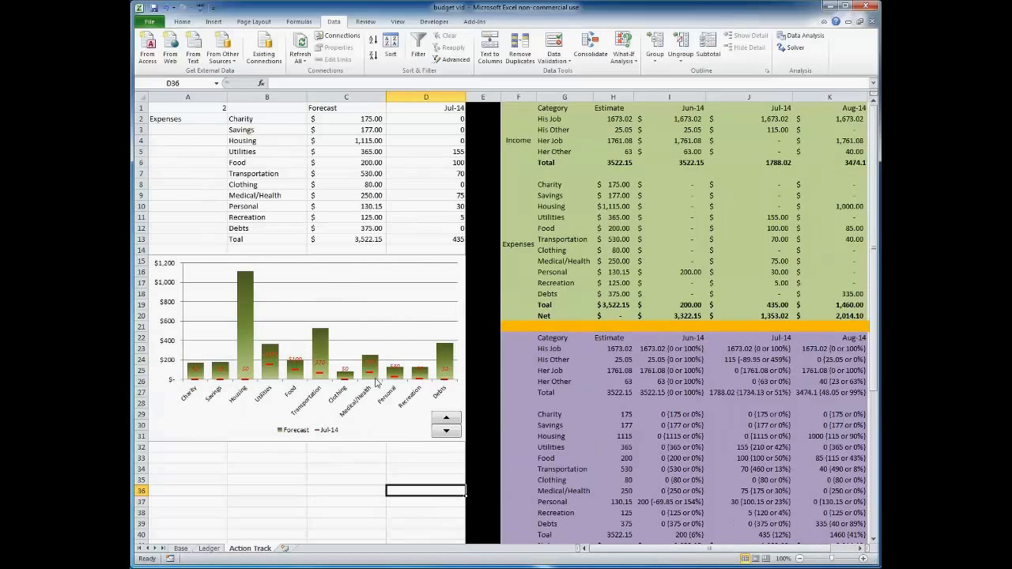
{"action": "left_click", "coordinate": [354, 462]}
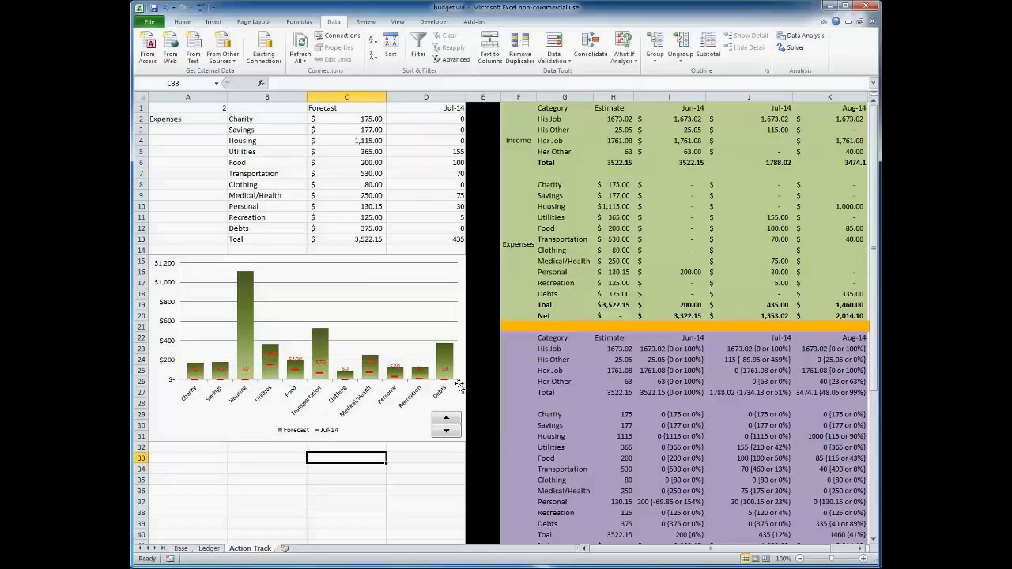
Inspect the OFFSET formulas in the month header and the first monthly values of column D.
{"action": "left_click", "coordinate": [417, 110]}
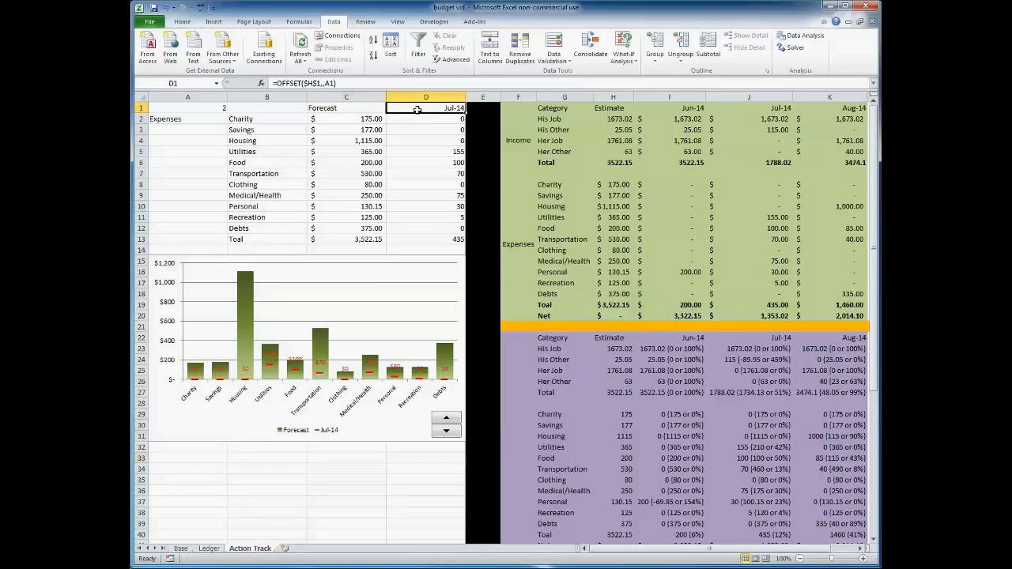
{"action": "left_click", "coordinate": [290, 82]}
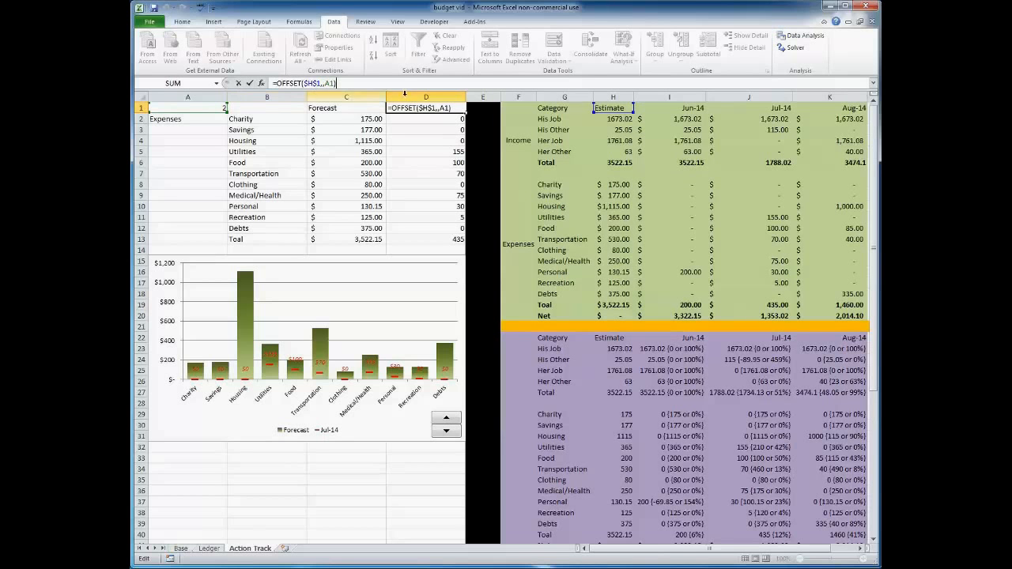
{"action": "left_click", "coordinate": [320, 83]}
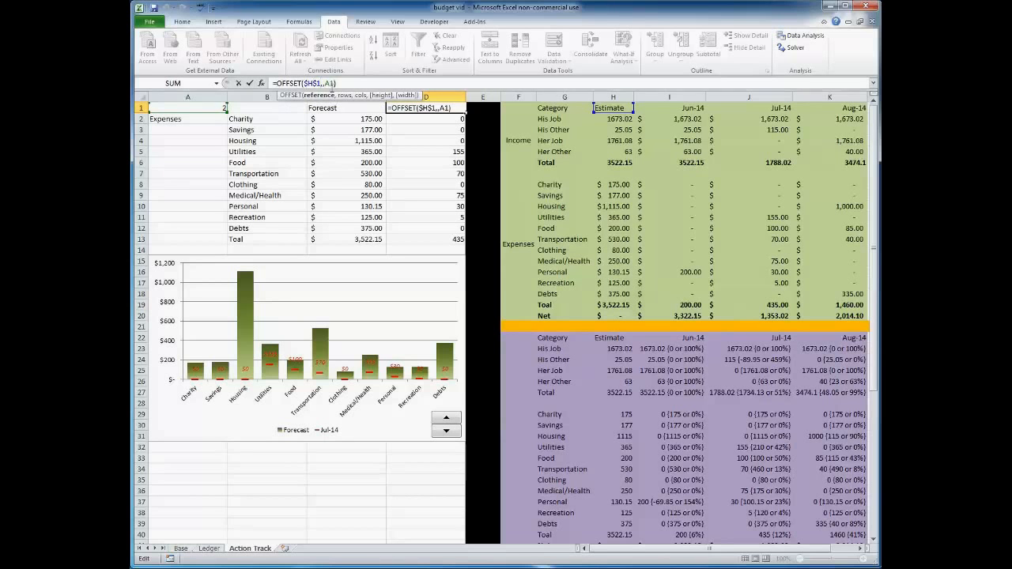
{"action": "key", "text": "Return"}
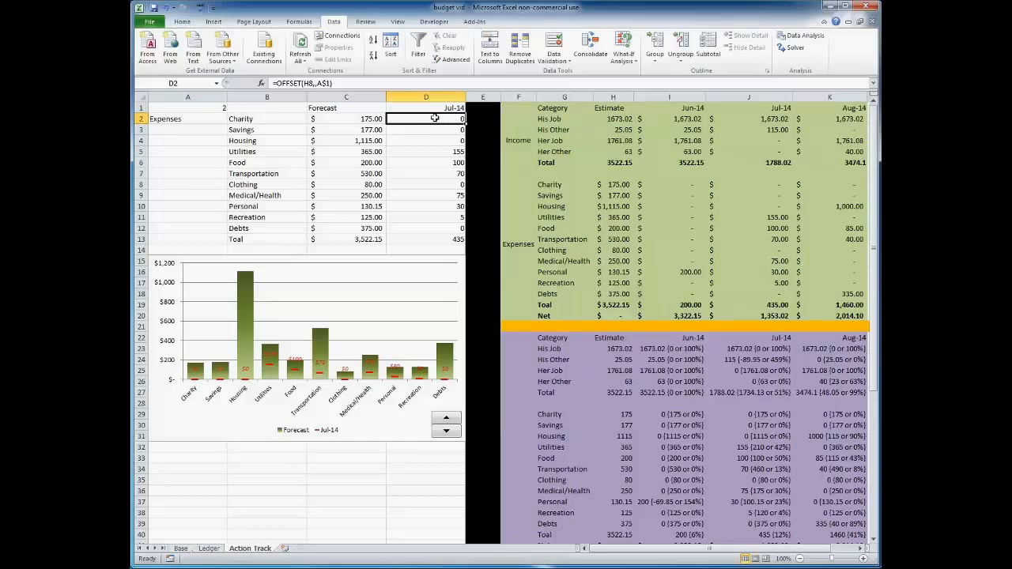
{"action": "left_click", "coordinate": [338, 84]}
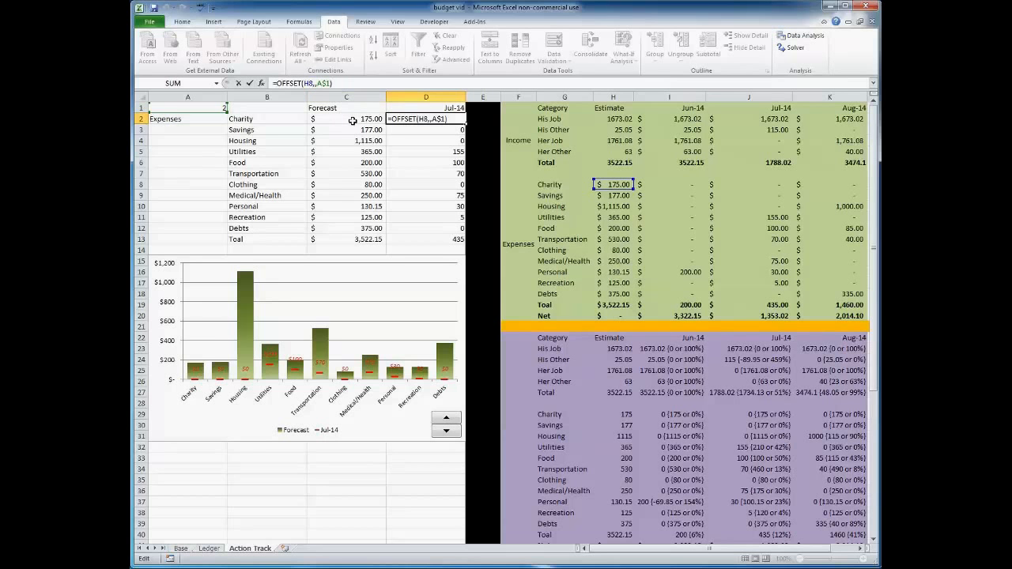
{"action": "key", "text": "Return"}
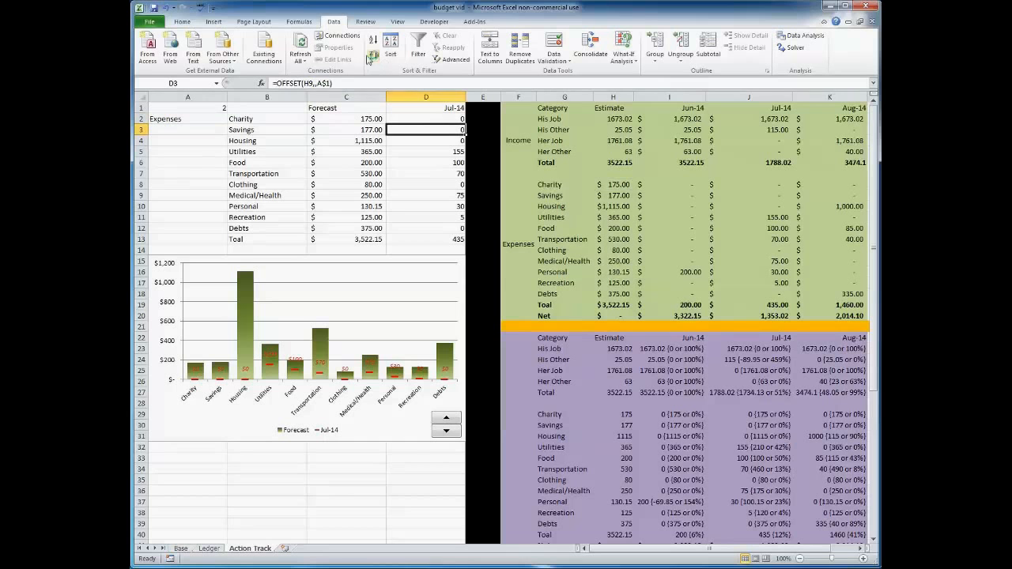
{"action": "left_click", "coordinate": [324, 83]}
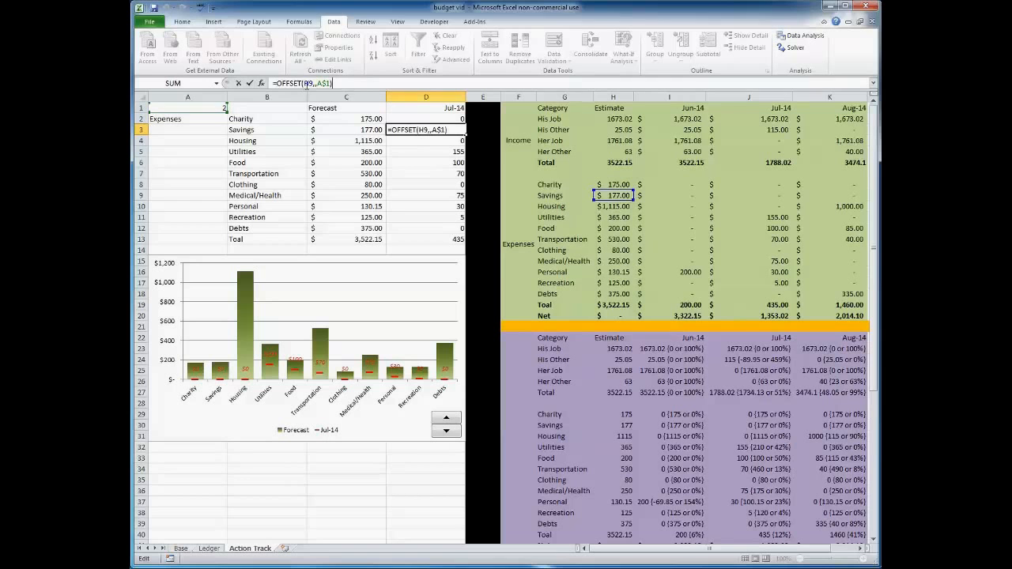
{"action": "key", "text": "Return"}
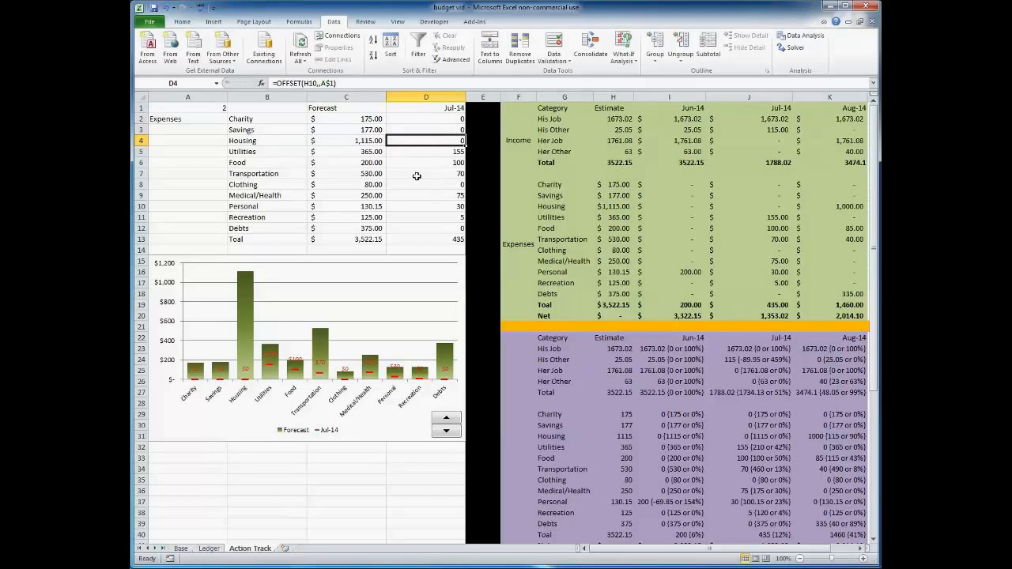
Inspect the OFFSET formulas in column D, including the month header, and the chart's SERIES formula.
{"action": "key", "text": "F2"}
{"action": "key", "text": "Return"}
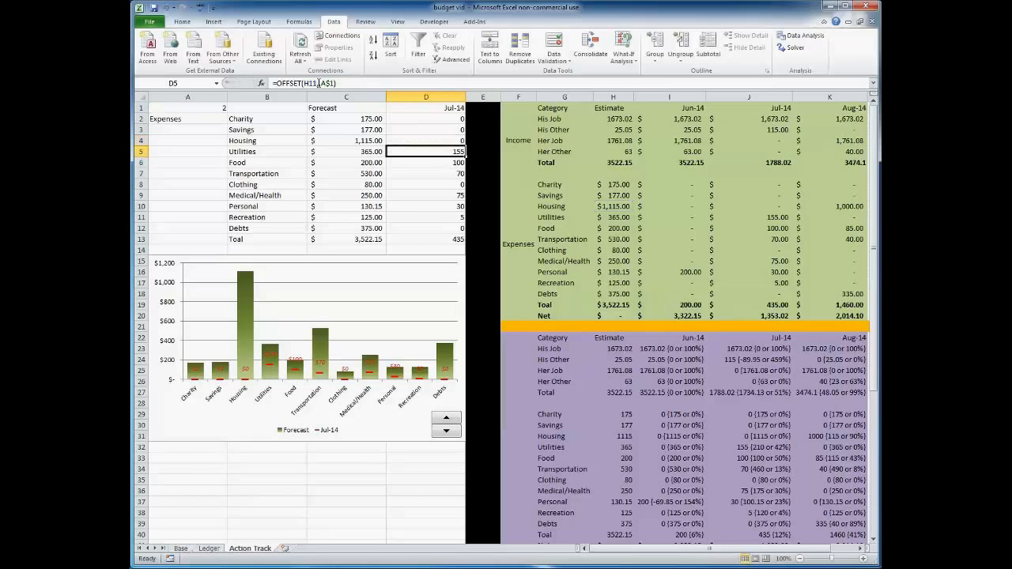
{"action": "key", "text": "Return"}
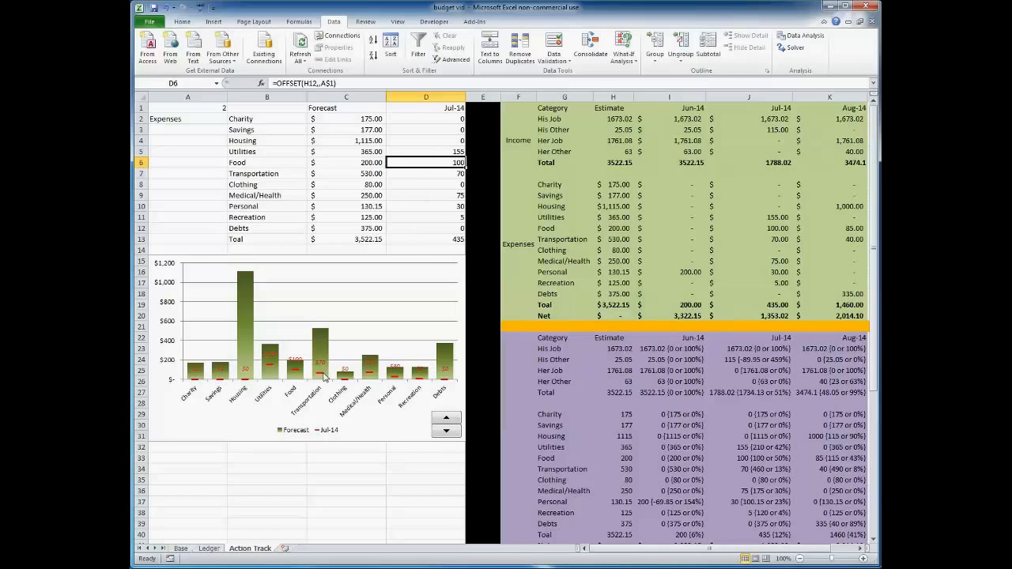
{"action": "left_click", "coordinate": [435, 107]}
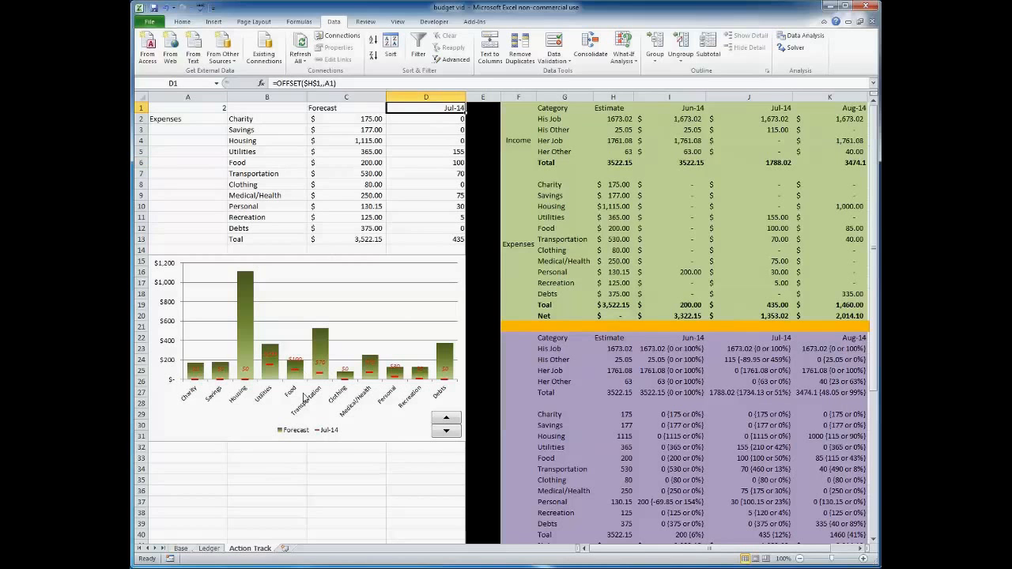
{"action": "left_click", "coordinate": [320, 372]}
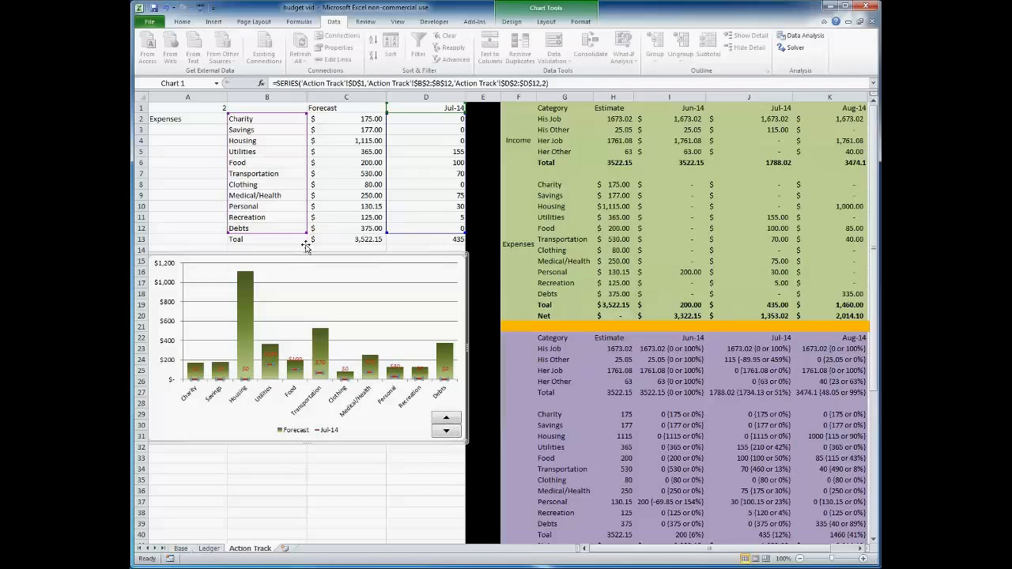
Enter 1, 2, 3 and 4 in turn as the month index in A1 to switch the month shown in column D.
{"action": "left_click", "coordinate": [204, 108]}
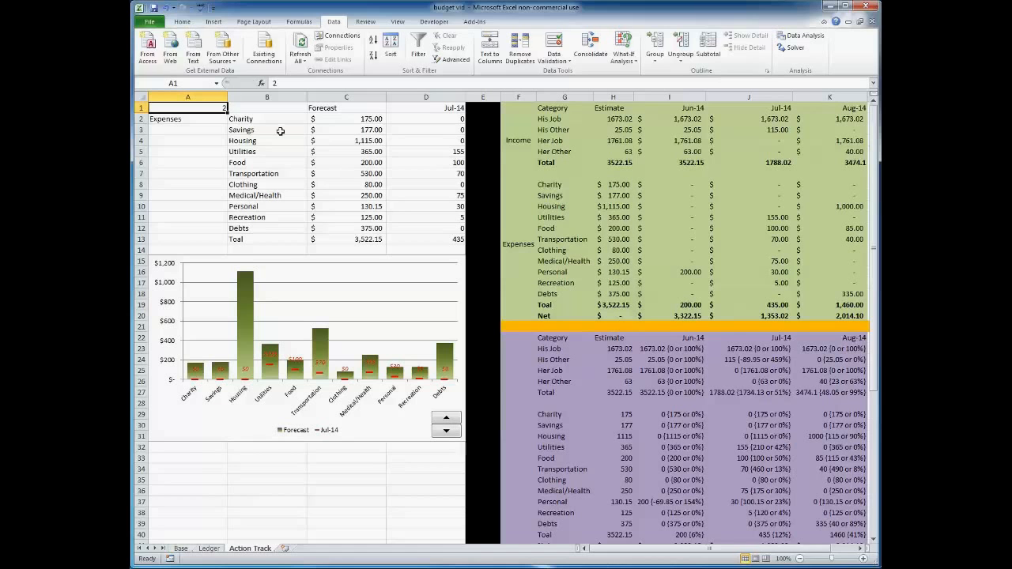
{"action": "type", "text": "1"}
{"action": "key", "text": "Return"}
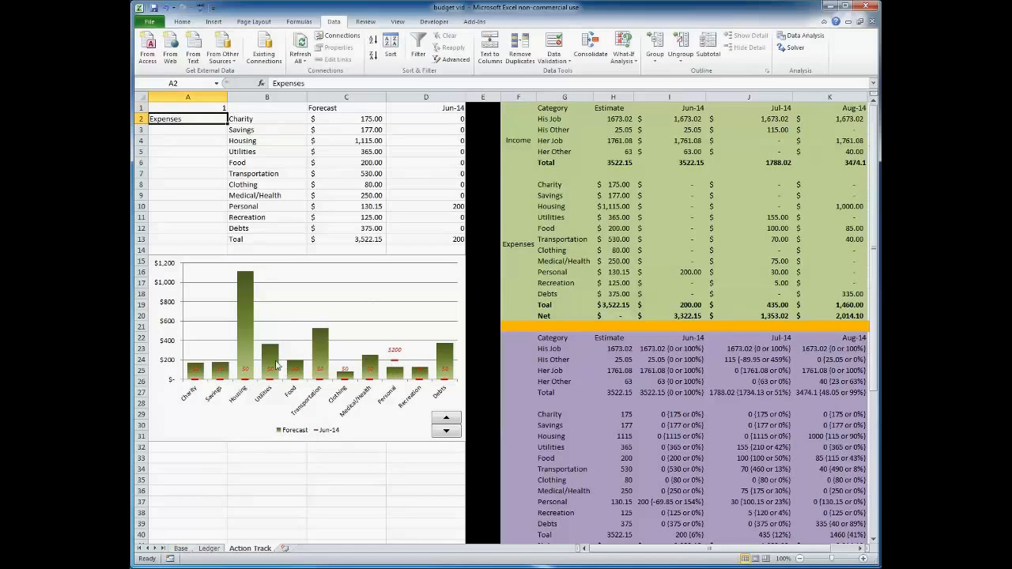
{"action": "key", "text": "Up"}
{"action": "type", "text": "2"}
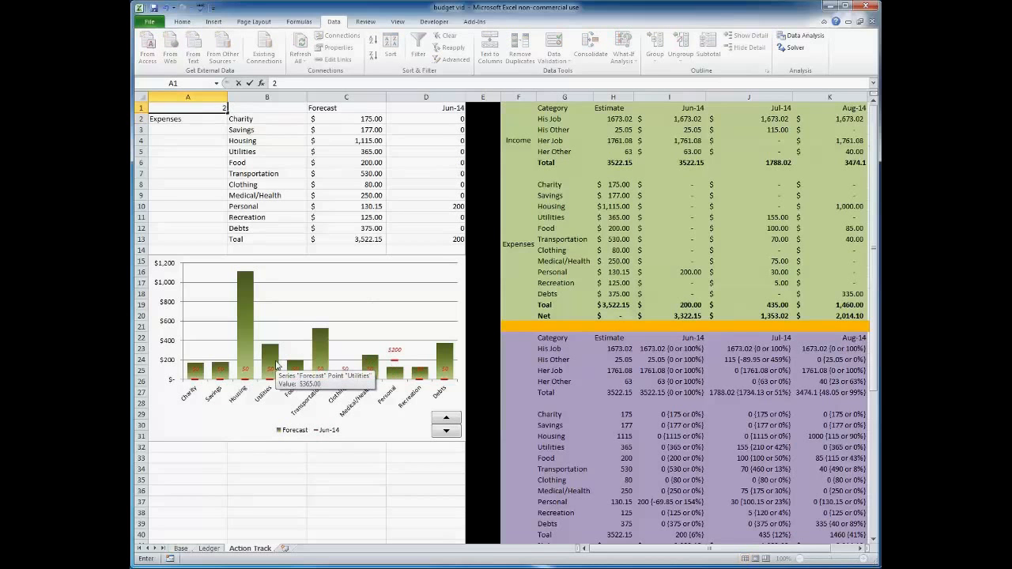
{"action": "key", "text": "Return"}
{"action": "key", "text": "Up"}
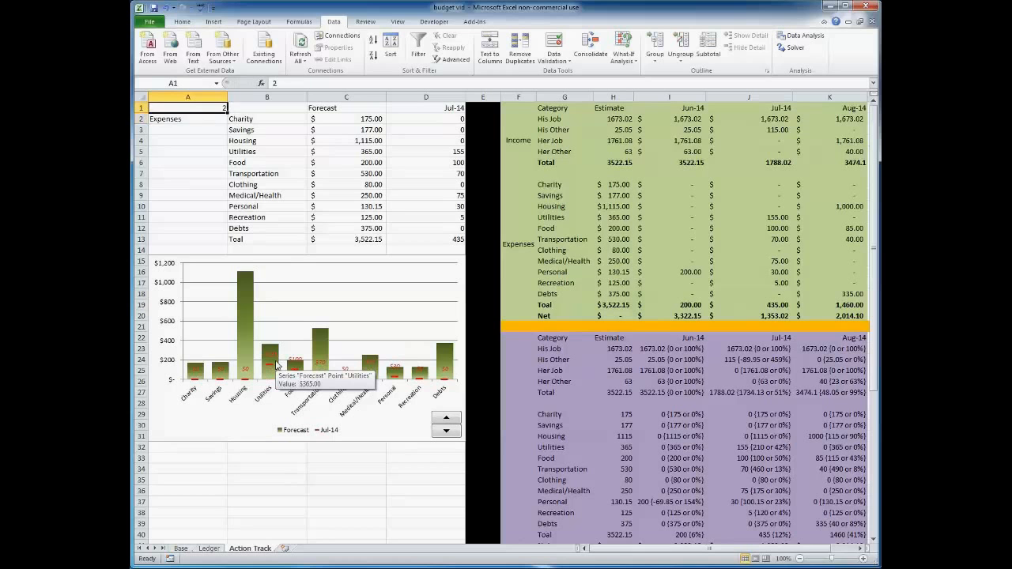
{"action": "type", "text": "3"}
{"action": "key", "text": "Return"}
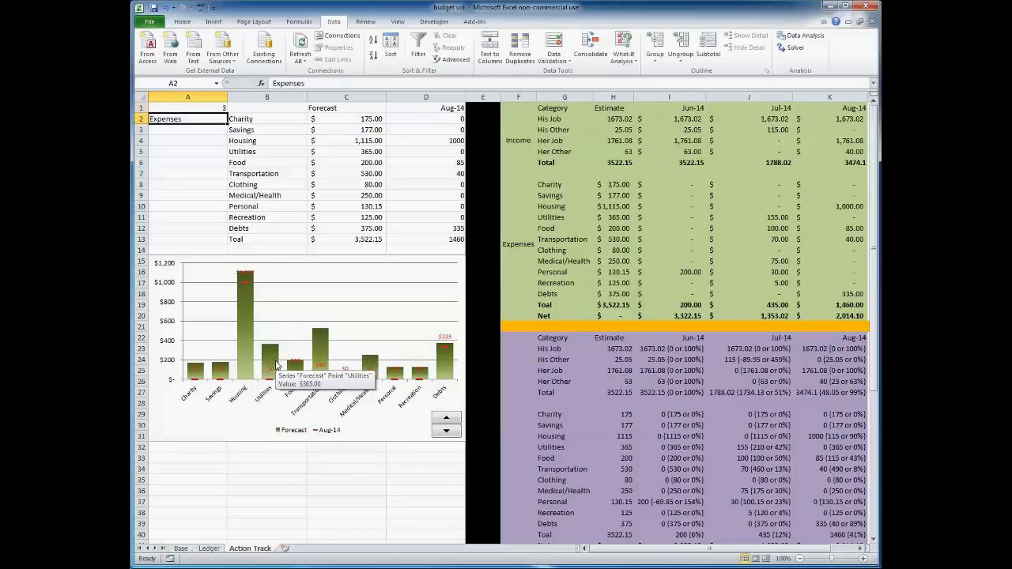
{"action": "key", "text": "Up"}
{"action": "type", "text": "4"}
{"action": "key", "text": "Return"}
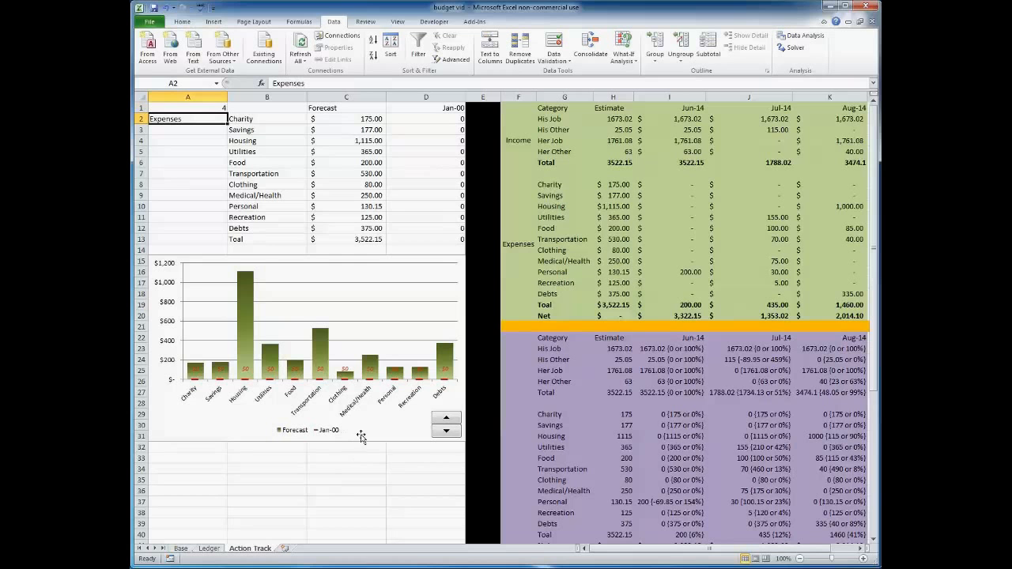
{"action": "left_click", "coordinate": [863, 548]}
{"action": "left_click", "coordinate": [863, 548]}
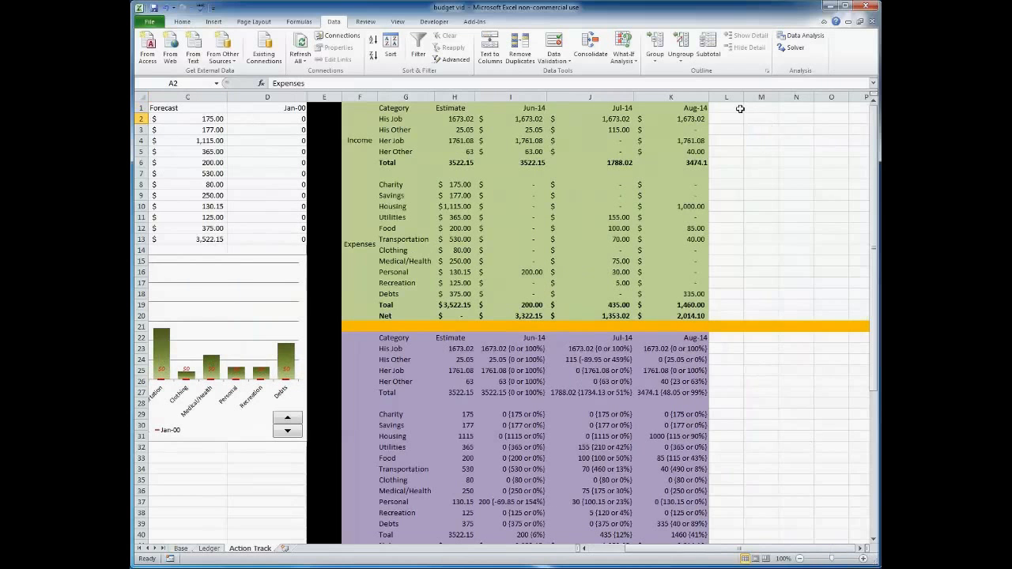
{"action": "left_click_drag", "start_coordinate": [640, 549], "coordinate": [597, 550]}
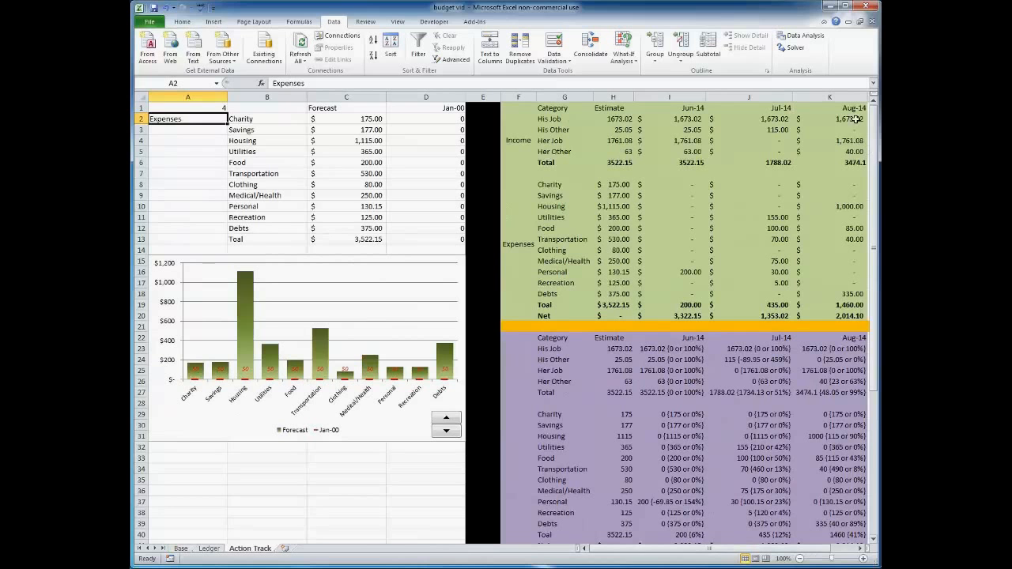
{"action": "left_click", "coordinate": [862, 549]}
{"action": "left_click", "coordinate": [862, 549]}
{"action": "left_click", "coordinate": [861, 549]}
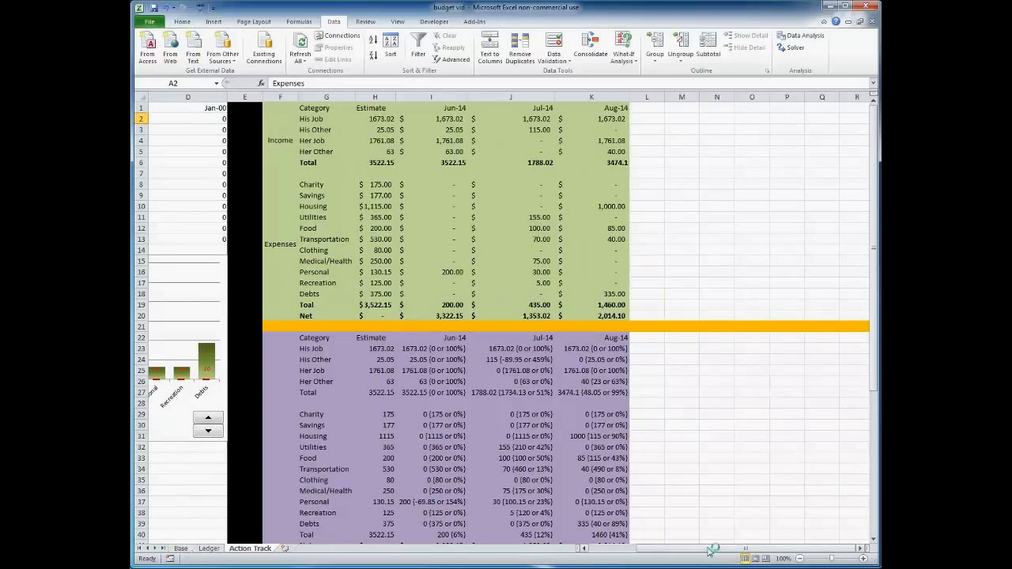
{"action": "left_click_drag", "start_coordinate": [714, 548], "coordinate": [630, 541]}
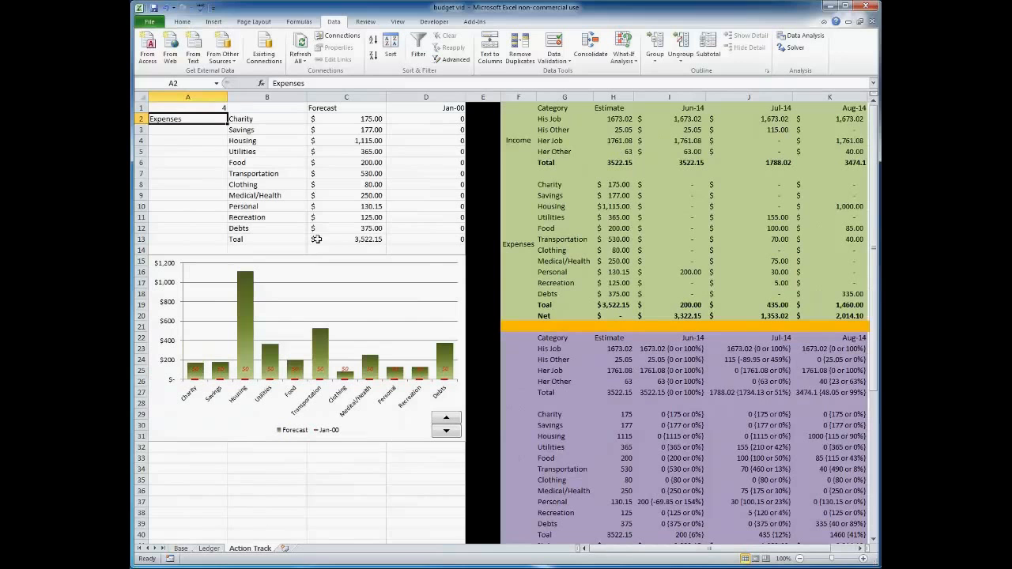
Insert a clustered column chart from the category, Forecast and month range B1:D12.
{"action": "left_click_drag", "start_coordinate": [250, 109], "coordinate": [431, 228]}
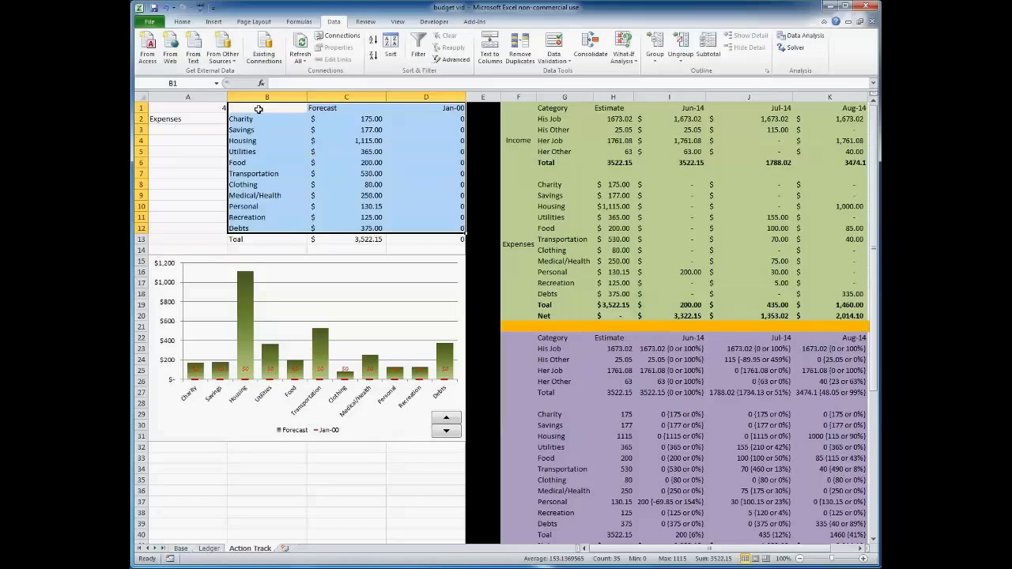
{"action": "left_click", "coordinate": [214, 22]}
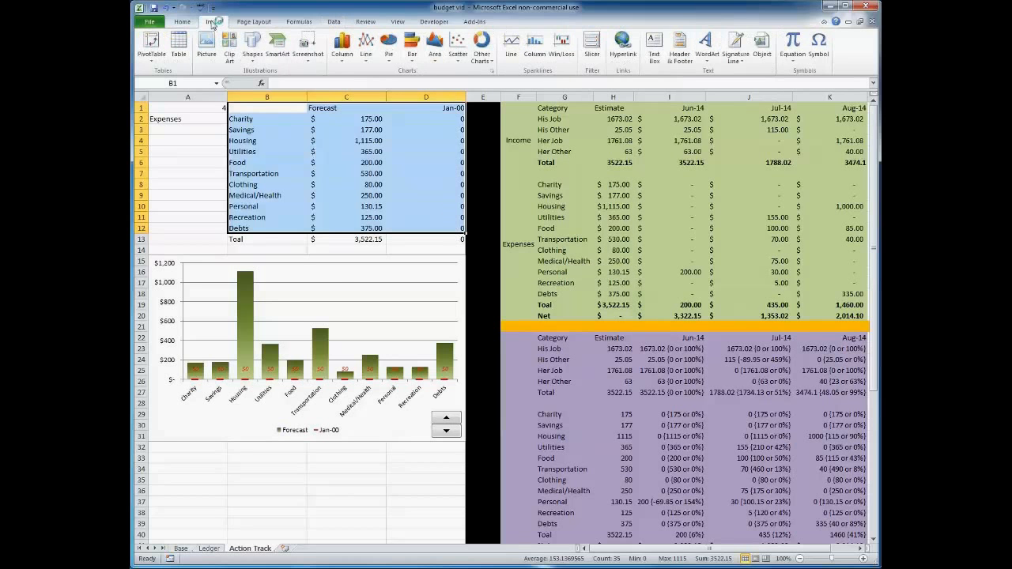
{"action": "left_click", "coordinate": [342, 47]}
{"action": "left_click", "coordinate": [345, 92]}
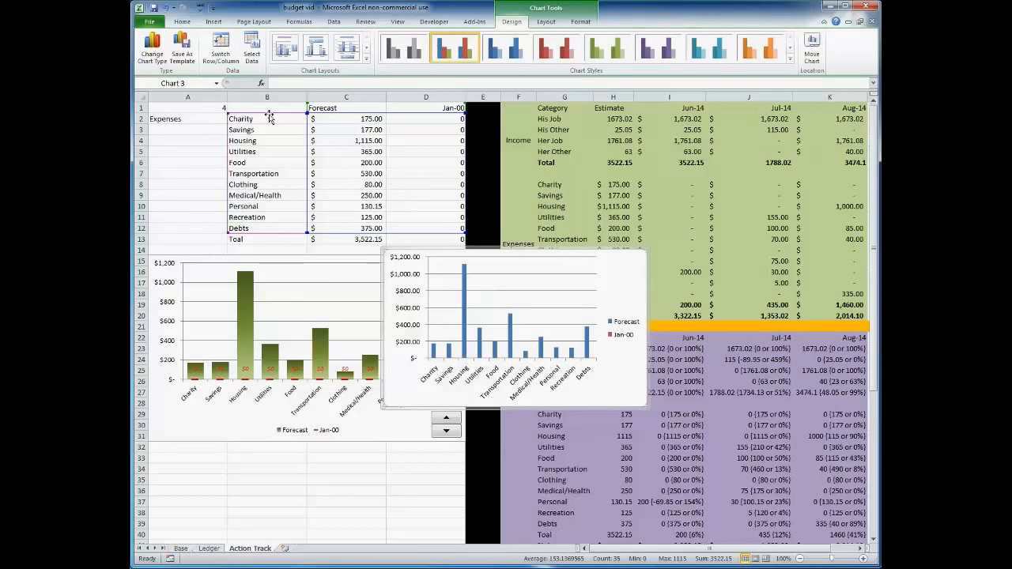
Set the month index in A1 to 2.
{"action": "left_click", "coordinate": [200, 104]}
{"action": "type", "text": "2"}
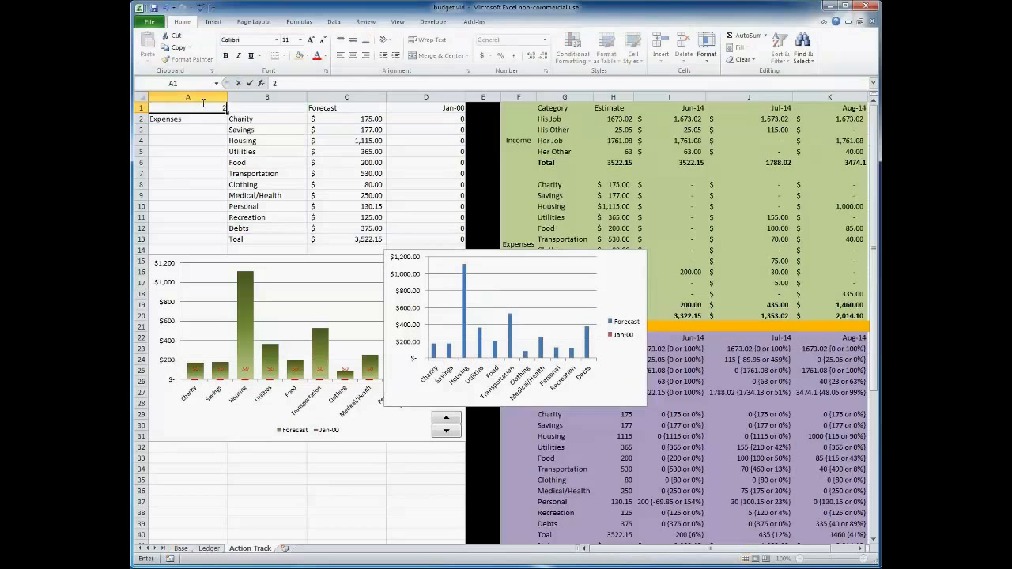
{"action": "key", "text": "Return"}
{"action": "left_click", "coordinate": [485, 352]}
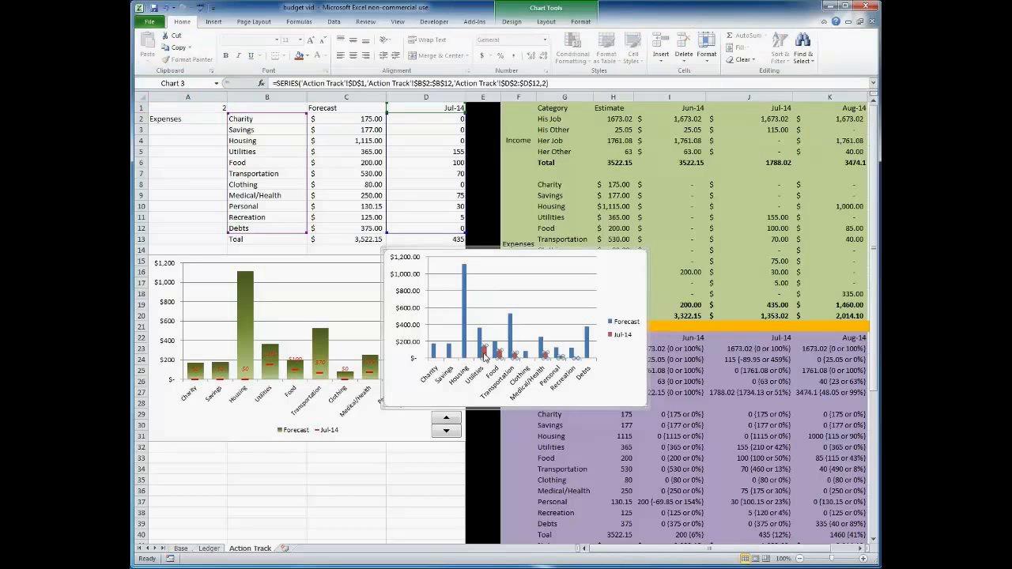
{"action": "right_click", "coordinate": [484, 356]}
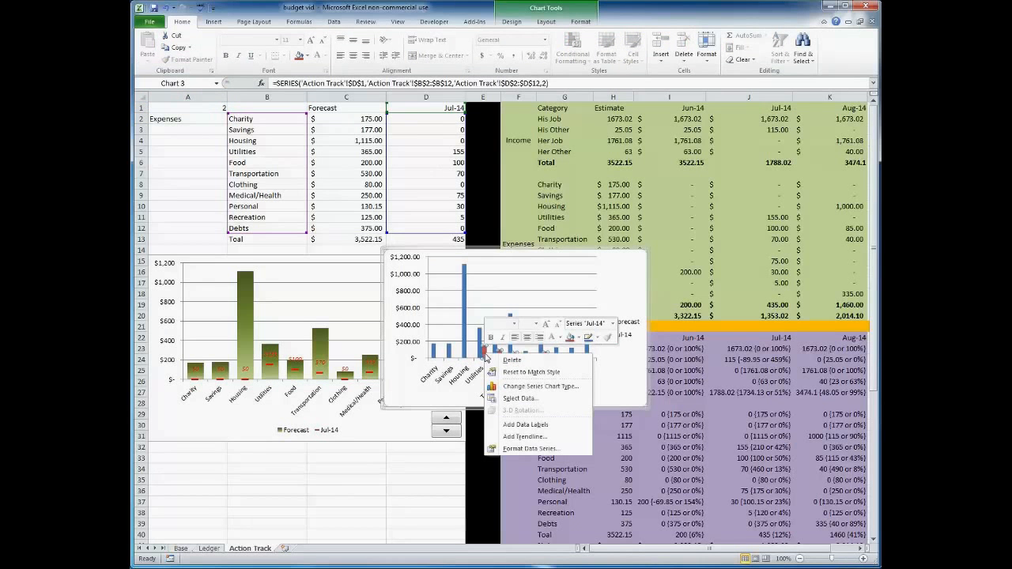
{"action": "left_click", "coordinate": [521, 450]}
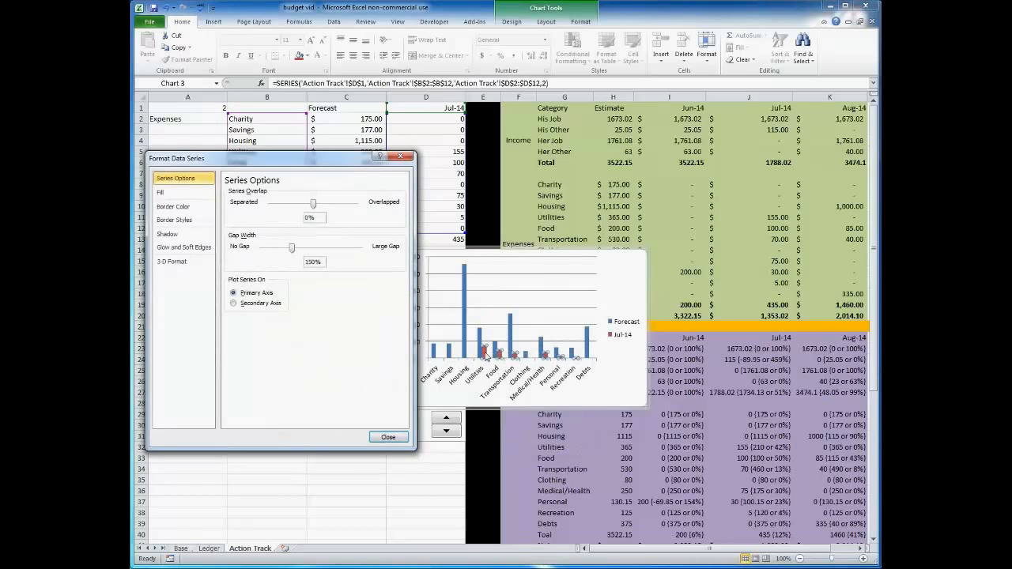
{"action": "left_click", "coordinate": [400, 158]}
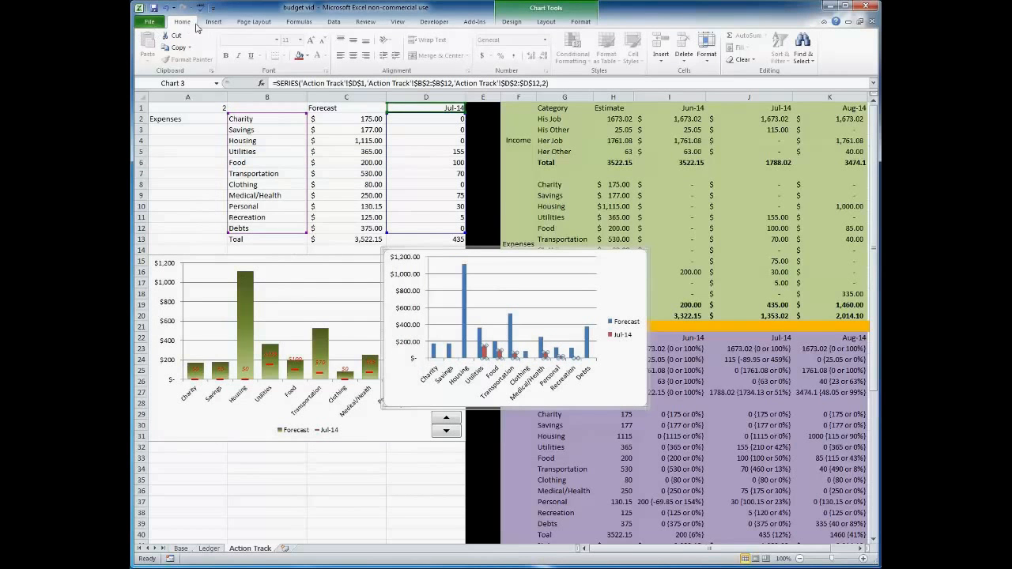
Change the new chart's Jul-14 series to a Line with Markers chart type.
{"action": "scroll", "coordinate": [207, 32], "scroll_direction": "down", "scroll_amount": 9}
{"action": "left_click", "coordinate": [152, 47]}
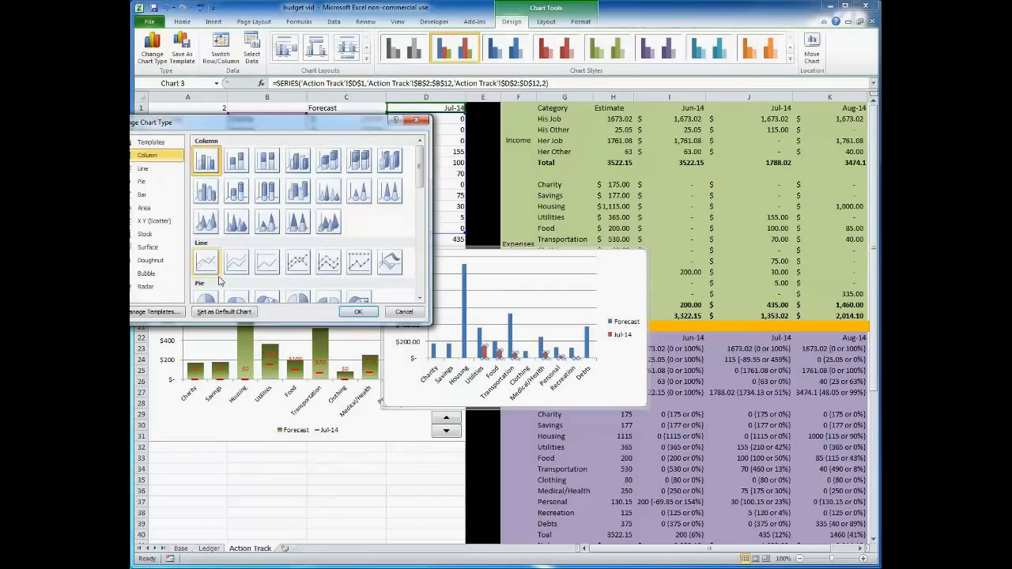
{"action": "left_click", "coordinate": [298, 269]}
{"action": "left_click", "coordinate": [358, 311]}
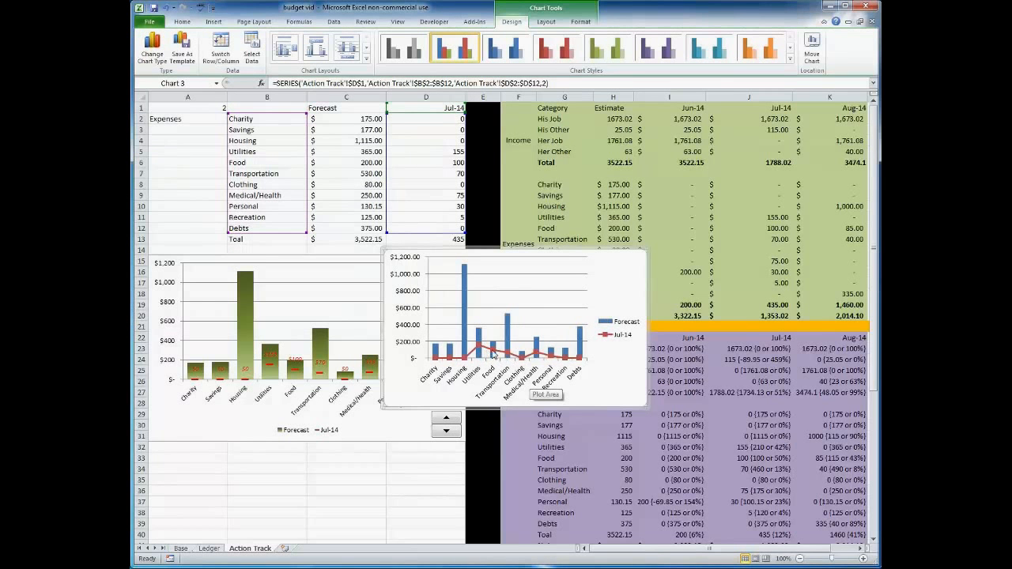
Remove the connecting line from the Jul-14 line series in Format Data Series.
{"action": "right_click", "coordinate": [493, 352]}
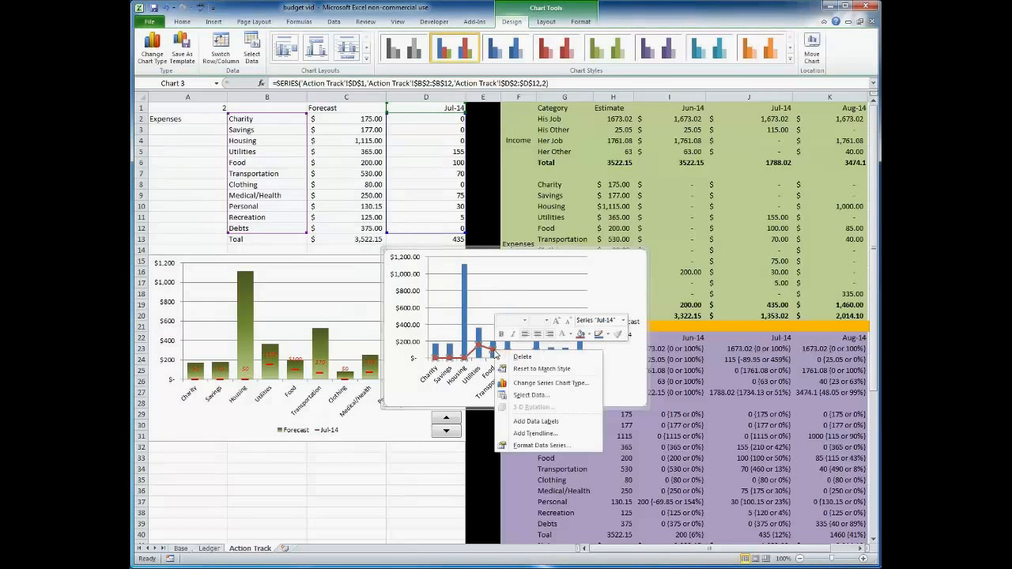
{"action": "left_click", "coordinate": [556, 448]}
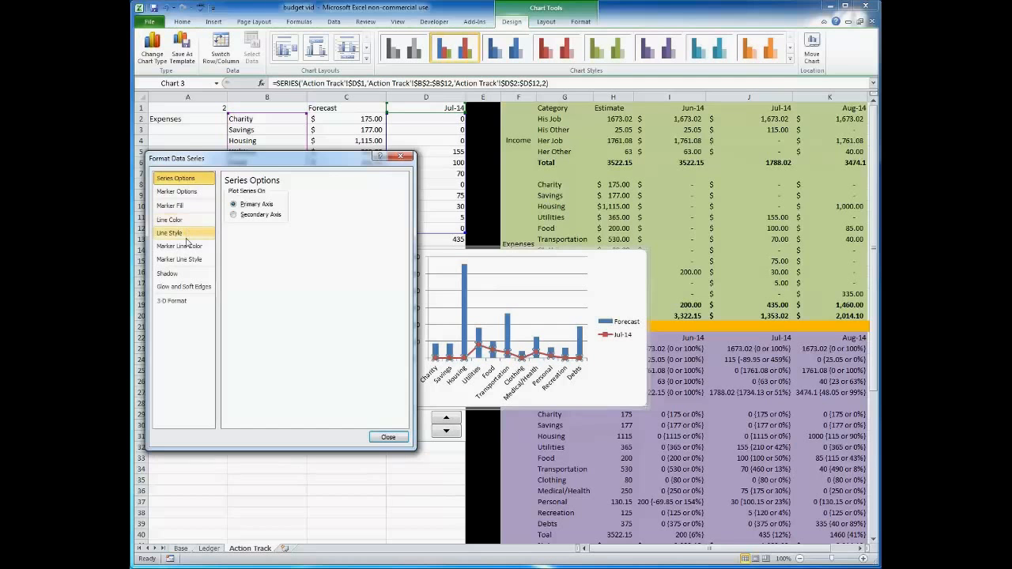
{"action": "left_click", "coordinate": [182, 221]}
{"action": "left_click", "coordinate": [227, 194]}
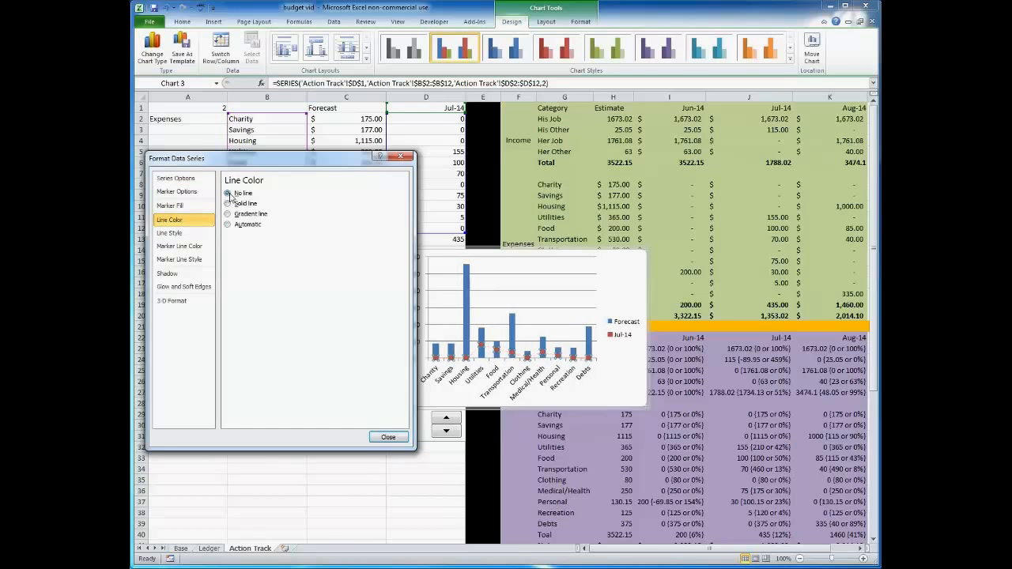
Set the Jul-14 series markers to the built-in dash type at size 10.
{"action": "left_click", "coordinate": [176, 191]}
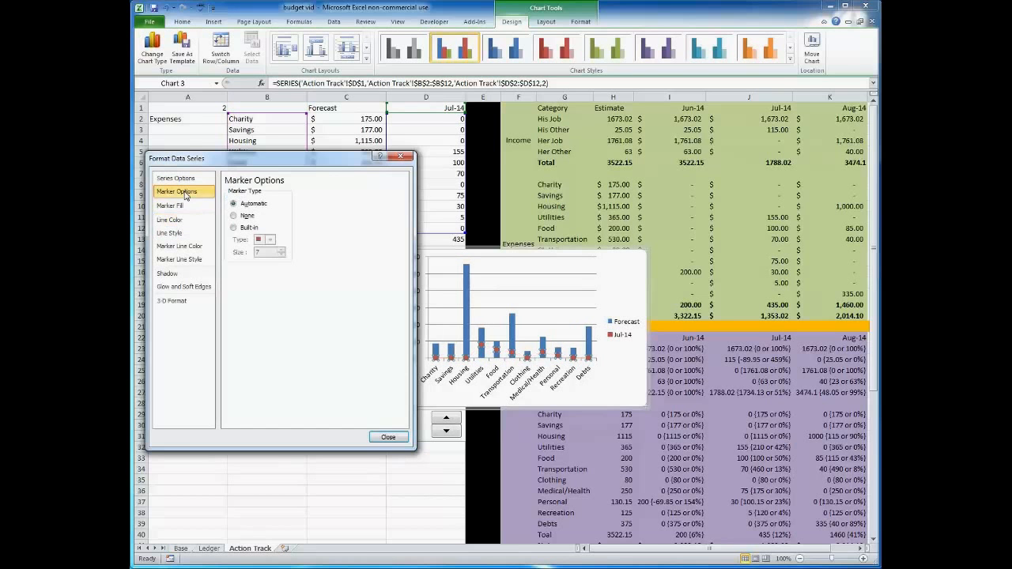
{"action": "left_click", "coordinate": [233, 228]}
{"action": "left_click", "coordinate": [270, 240]}
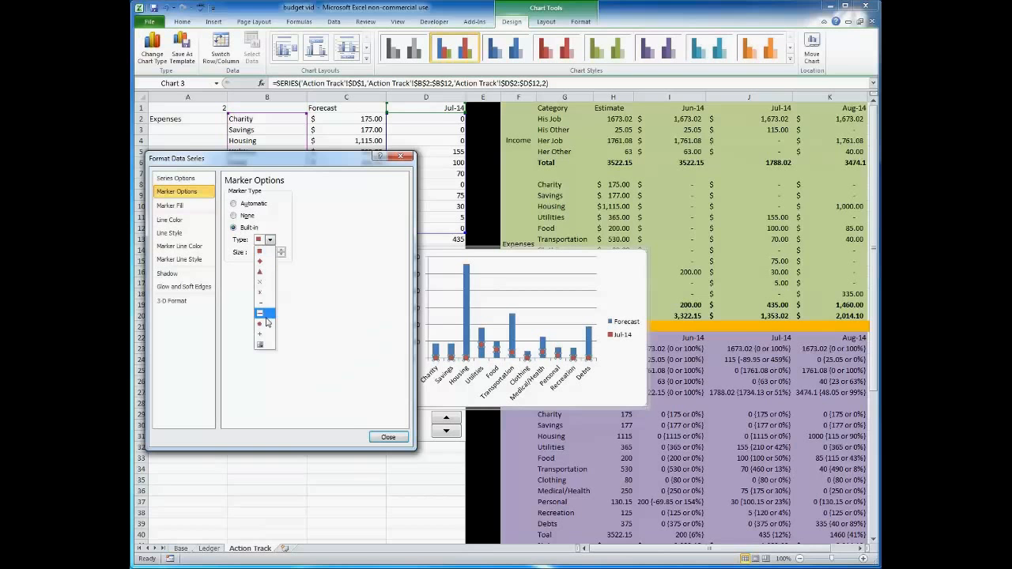
{"action": "left_click", "coordinate": [261, 315]}
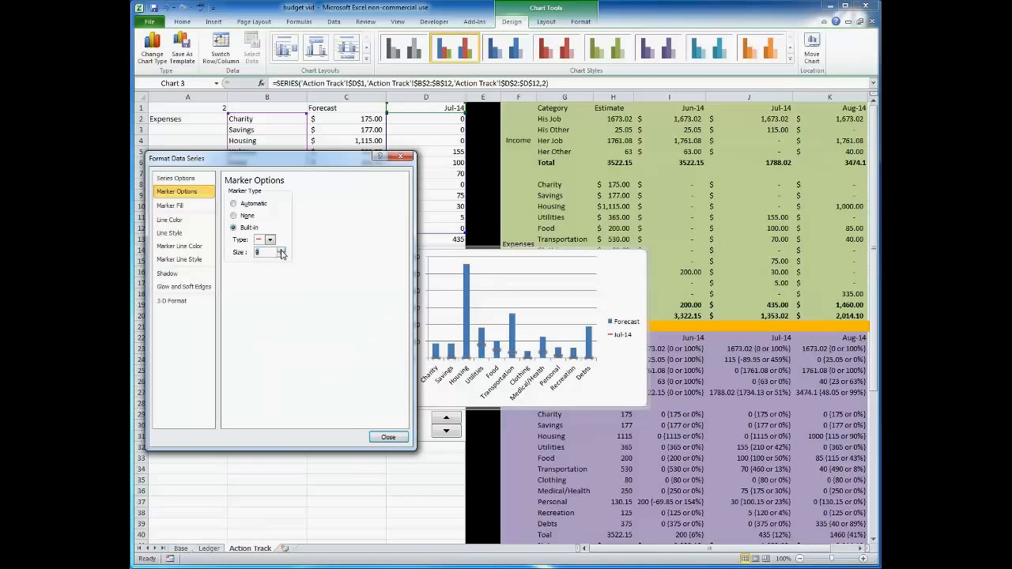
{"action": "left_click", "coordinate": [281, 250]}
{"action": "left_click", "coordinate": [281, 250]}
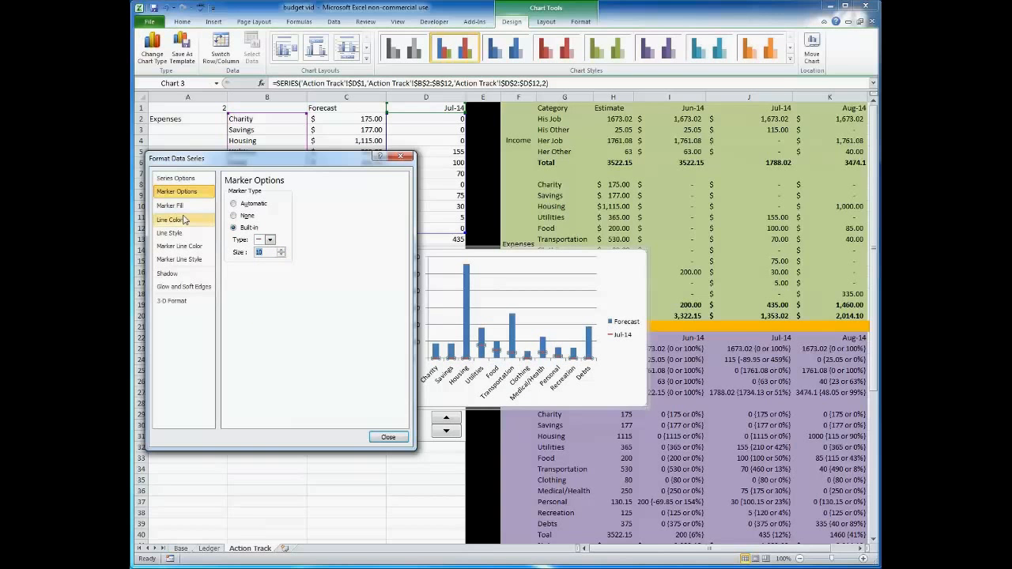
Turn off the marker line colour for the Jul-14 series and close the formatting dialog.
{"action": "left_click", "coordinate": [193, 246]}
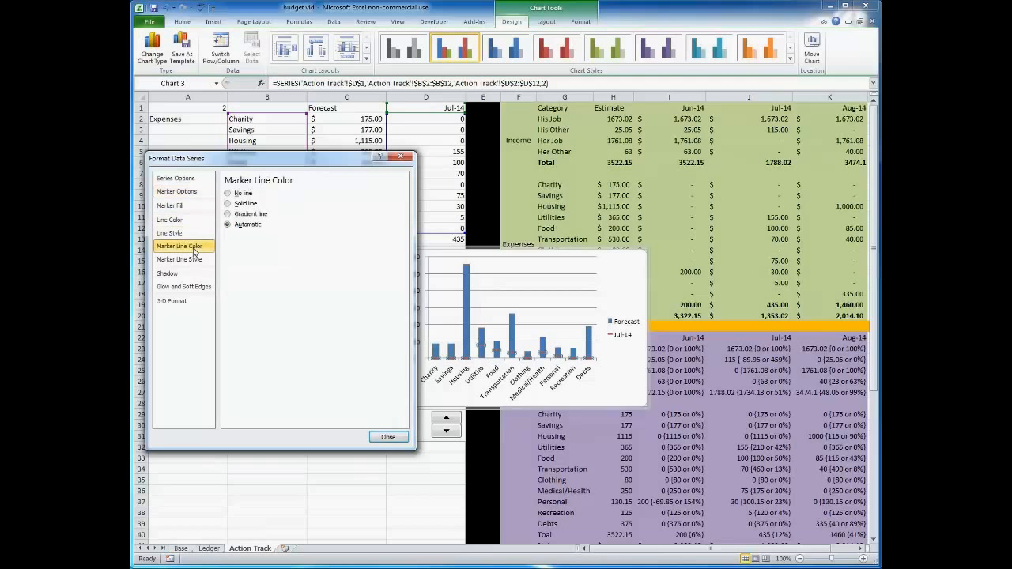
{"action": "left_click", "coordinate": [228, 194]}
{"action": "left_click", "coordinate": [191, 208]}
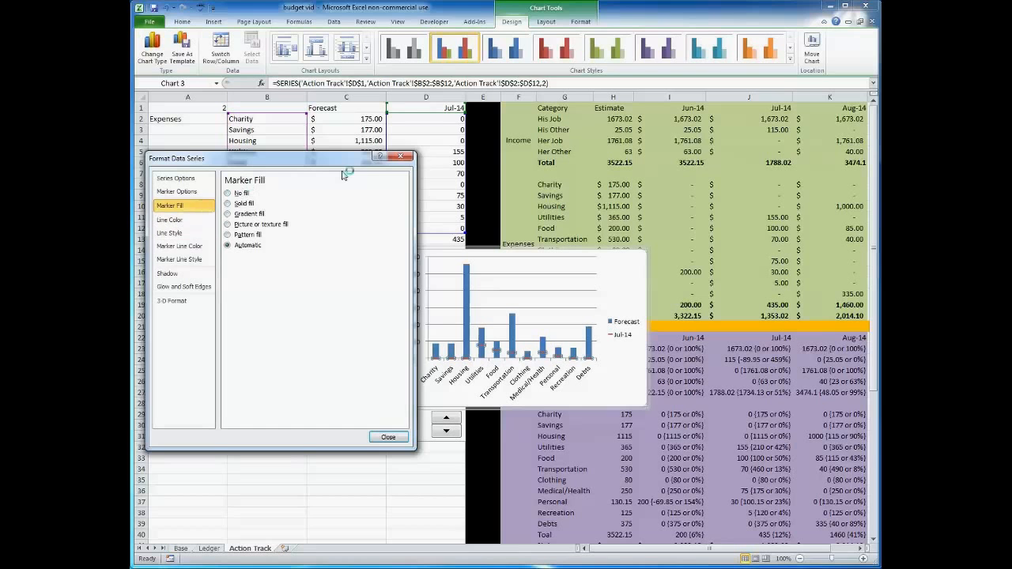
{"action": "left_click", "coordinate": [400, 155]}
{"action": "left_click", "coordinate": [404, 489]}
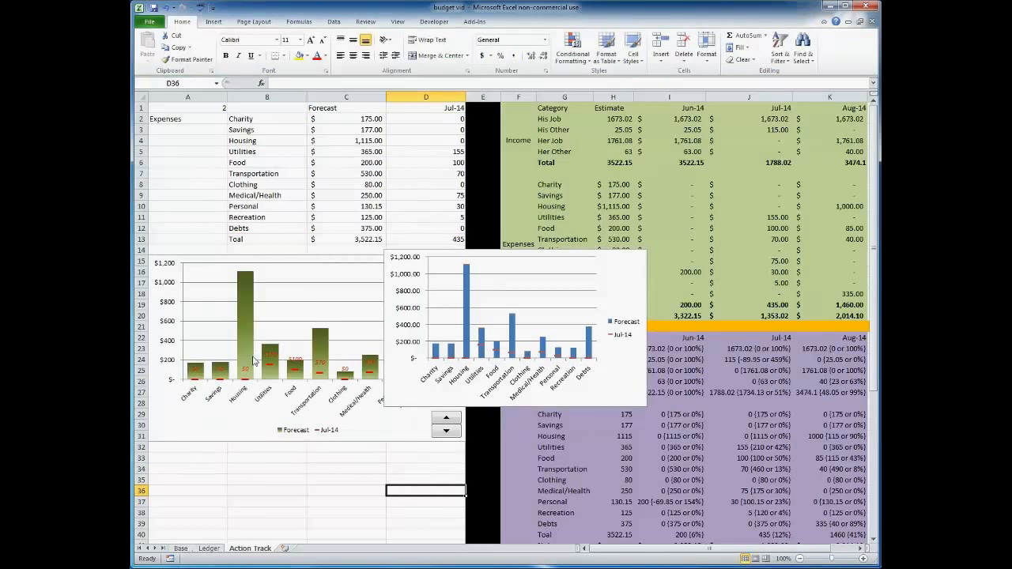
Add data labels to the Jul-14 series and format them with the Currency number category.
{"action": "right_click", "coordinate": [485, 343]}
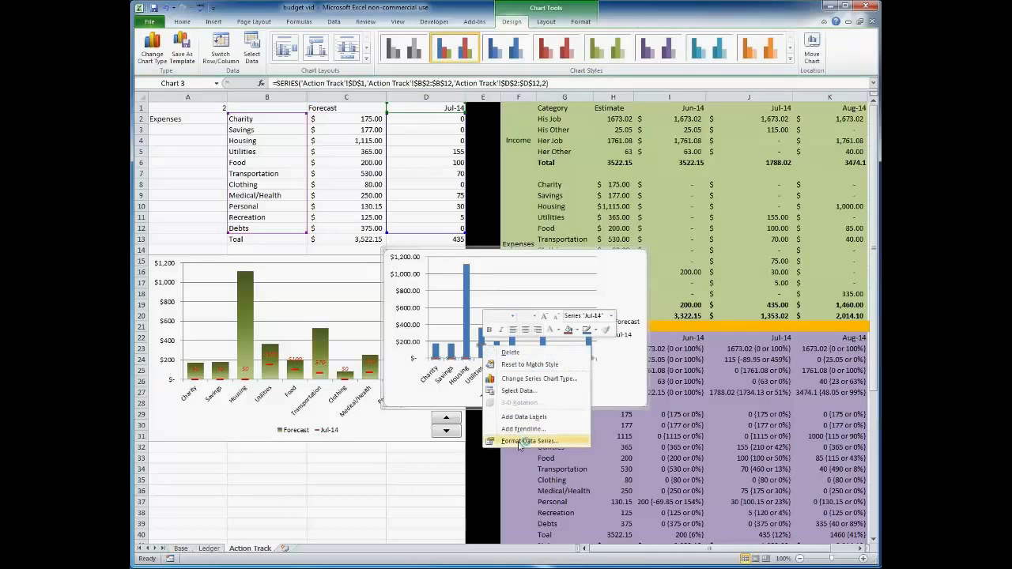
{"action": "left_click", "coordinate": [528, 417]}
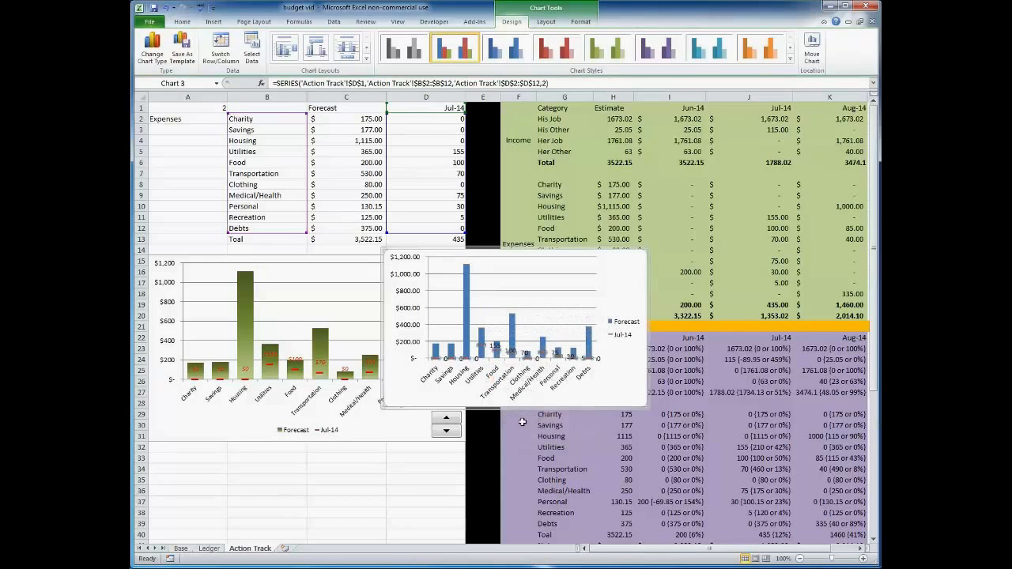
{"action": "left_click", "coordinate": [495, 345]}
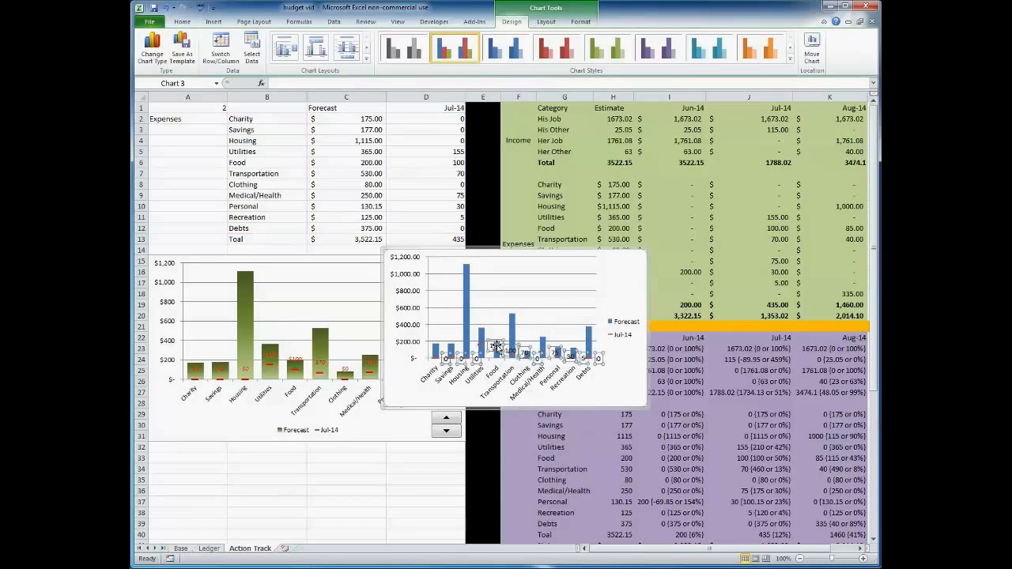
{"action": "right_click", "coordinate": [496, 346]}
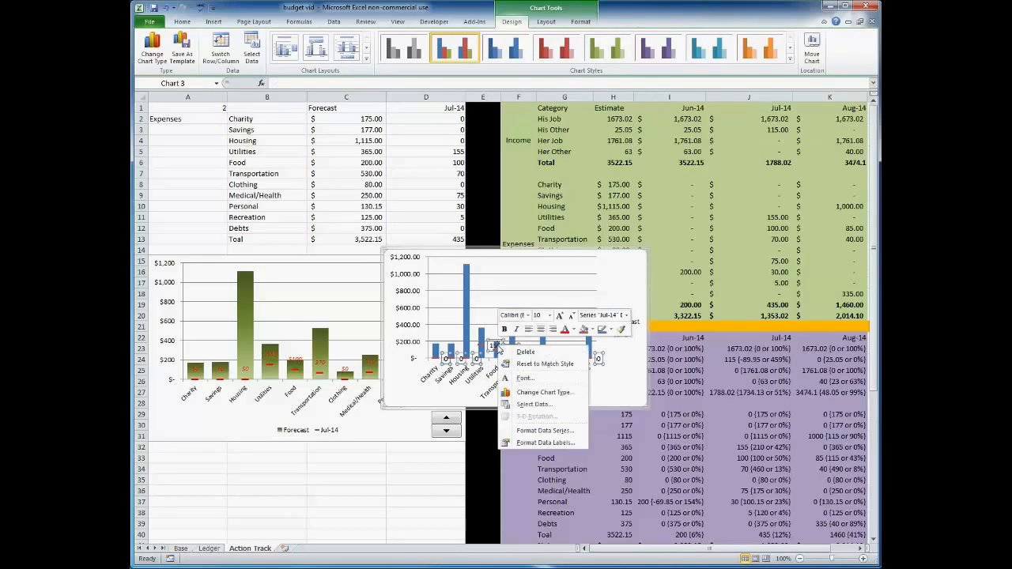
{"action": "left_click", "coordinate": [538, 443]}
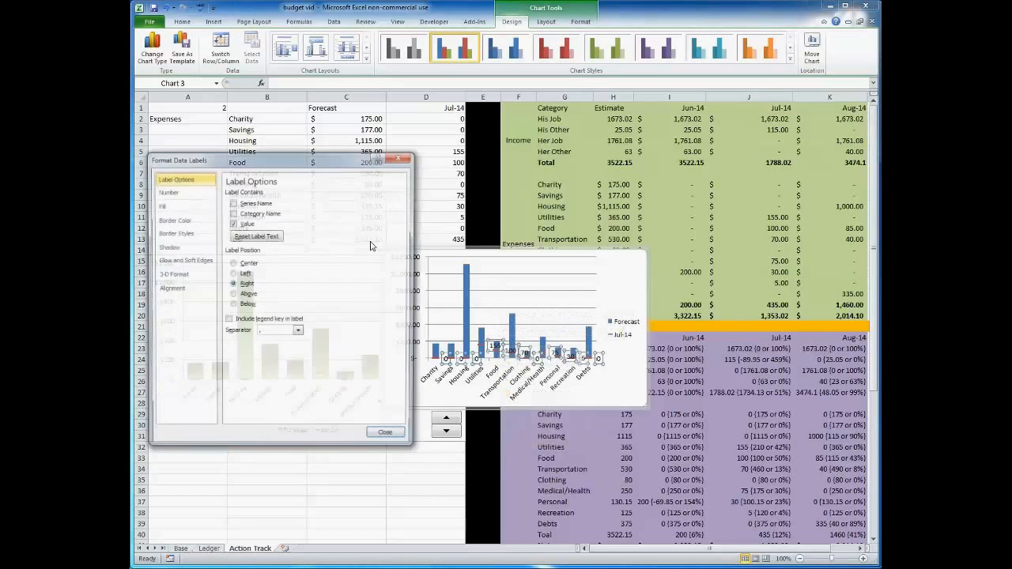
{"action": "left_click", "coordinate": [167, 191]}
{"action": "left_click", "coordinate": [238, 215]}
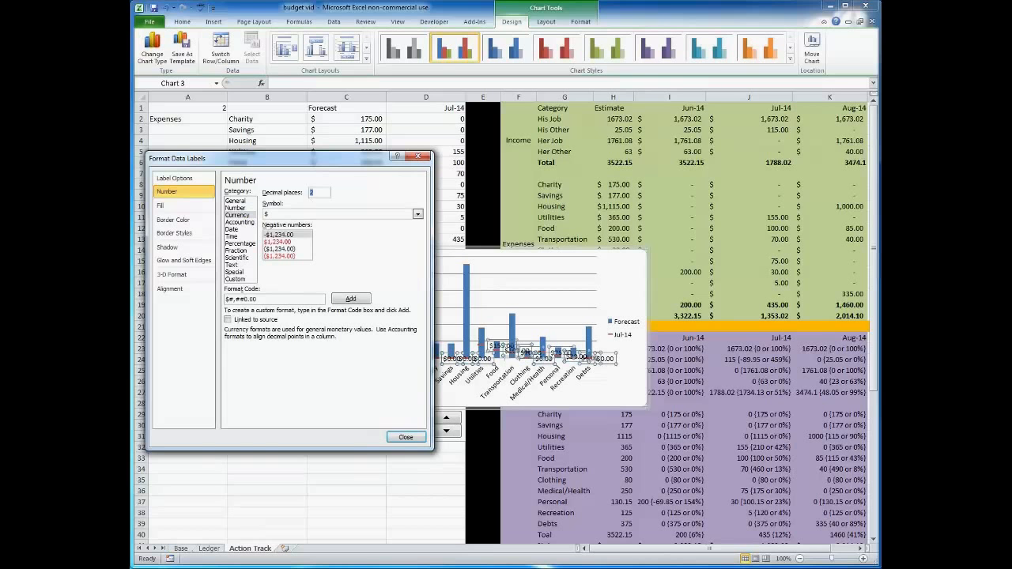
{"action": "left_click", "coordinate": [405, 437]}
Colour the Jul-14 data labels red and position them above the dash markers.
{"action": "left_click", "coordinate": [317, 58]}
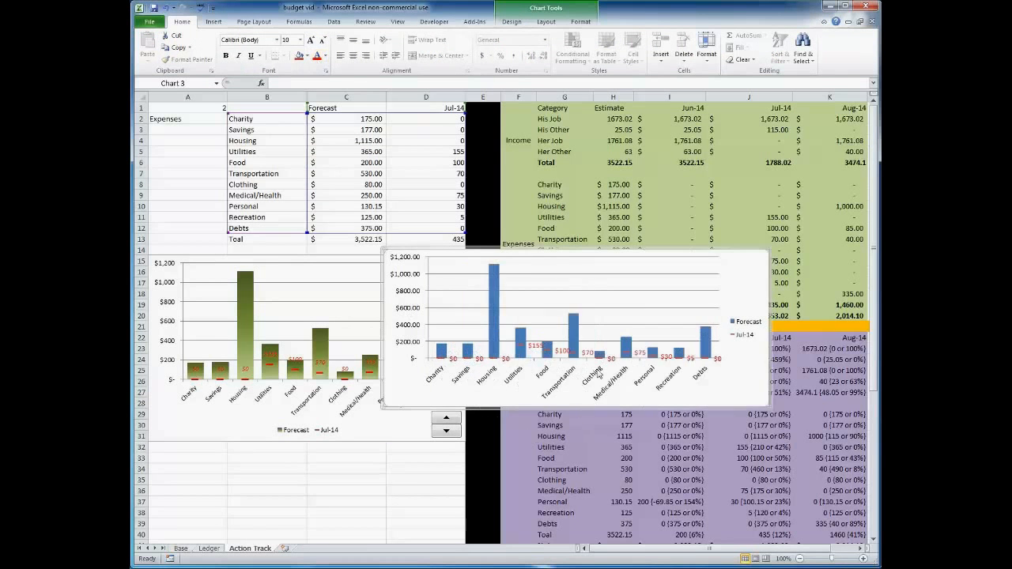
{"action": "left_click", "coordinate": [589, 354]}
{"action": "right_click", "coordinate": [589, 354]}
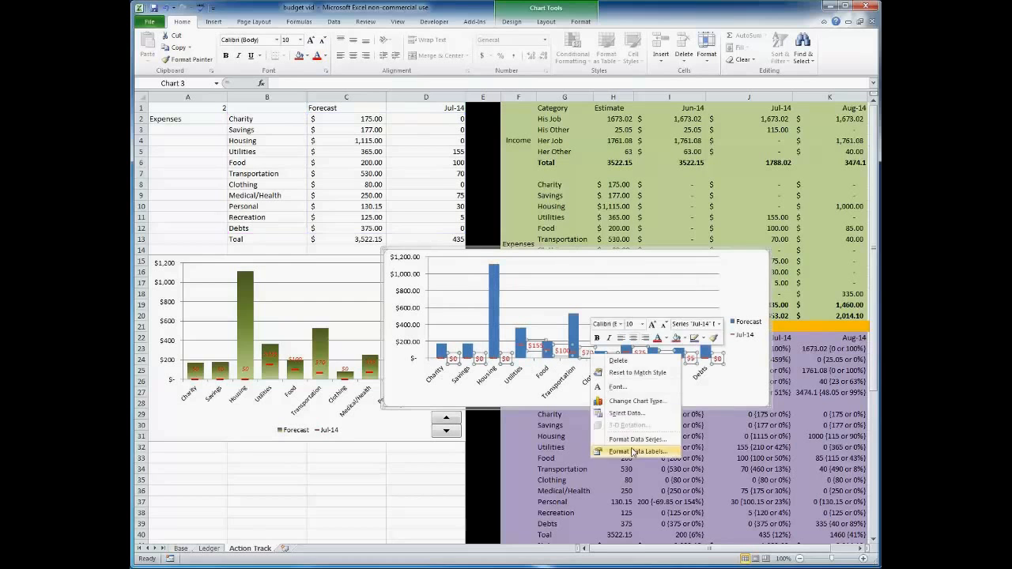
{"action": "left_click", "coordinate": [632, 453]}
{"action": "left_click", "coordinate": [237, 294]}
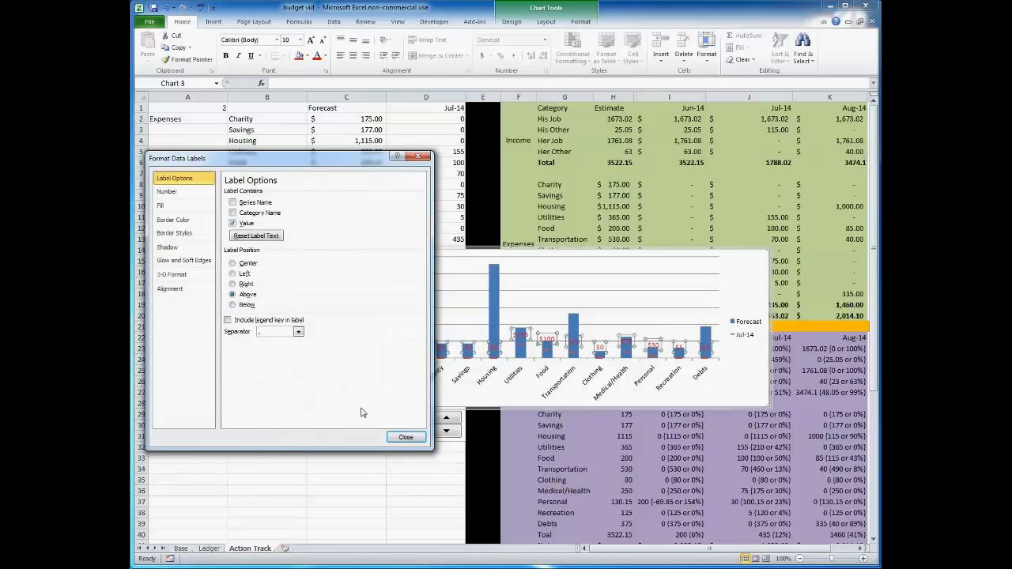
{"action": "left_click", "coordinate": [406, 437]}
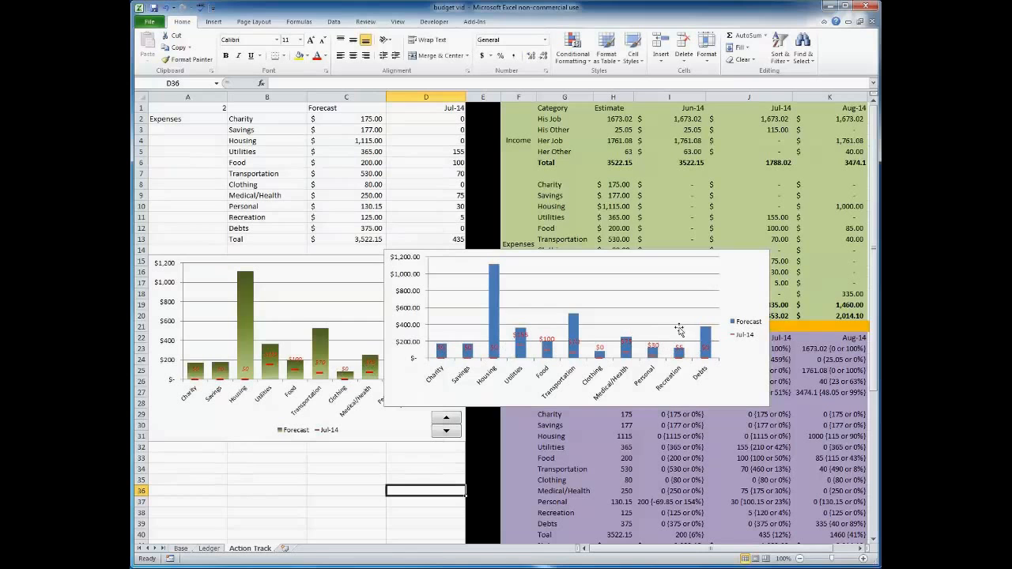
Narrow the new chart and move it up beside the data table.
{"action": "left_click", "coordinate": [767, 324]}
{"action": "left_click_drag", "start_coordinate": [768, 324], "coordinate": [650, 324]}
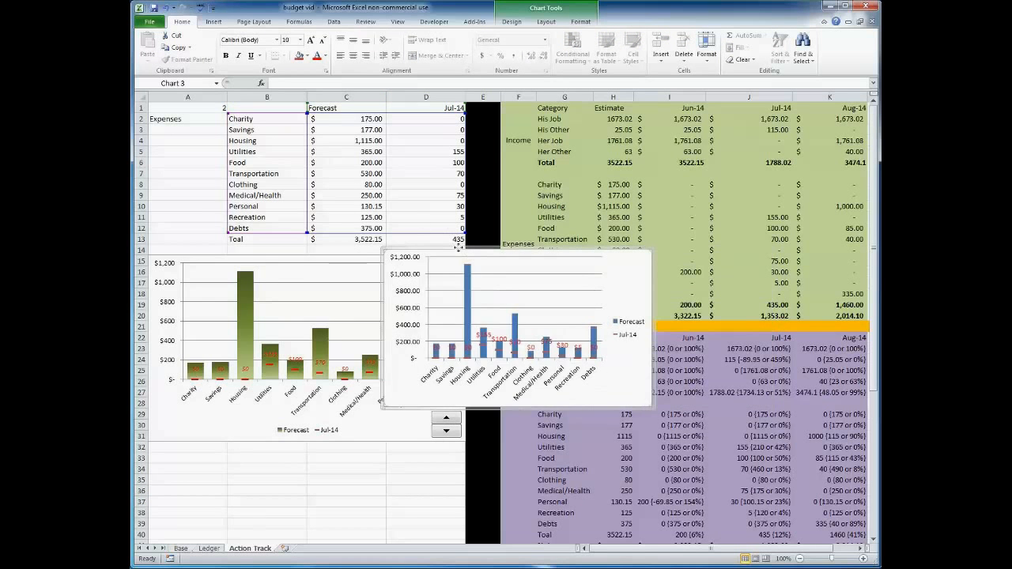
{"action": "left_click_drag", "start_coordinate": [464, 248], "coordinate": [305, 253]}
Move the new chart's legend to the bottom position.
{"action": "left_click", "coordinate": [470, 345]}
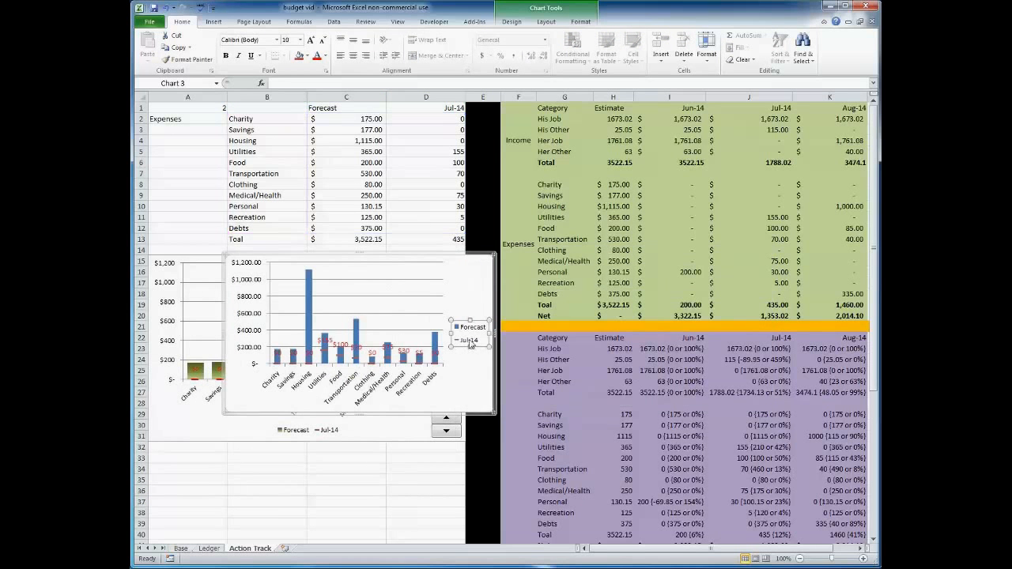
{"action": "right_click", "coordinate": [471, 345]}
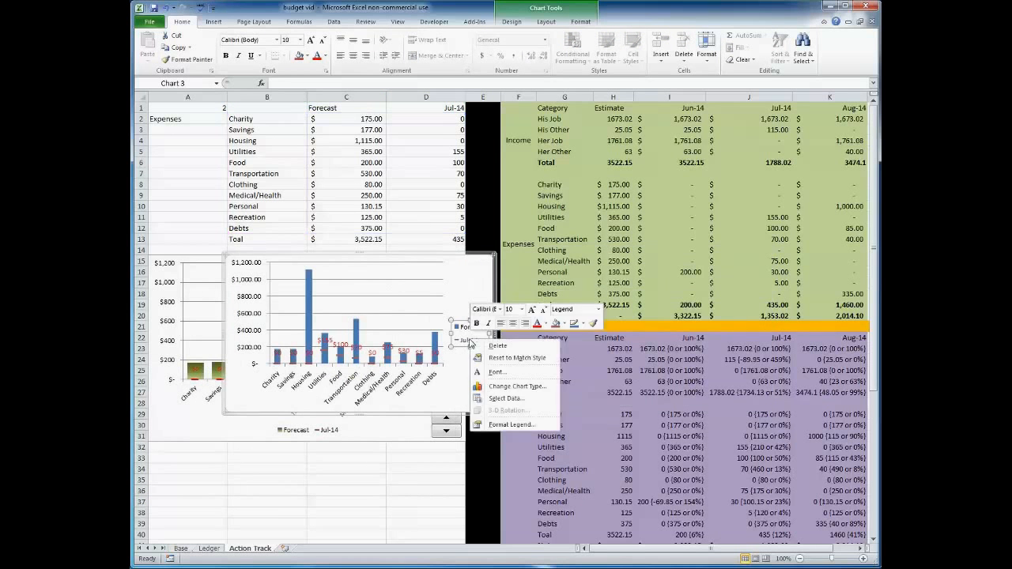
{"action": "left_click", "coordinate": [498, 424]}
{"action": "left_click", "coordinate": [242, 215]}
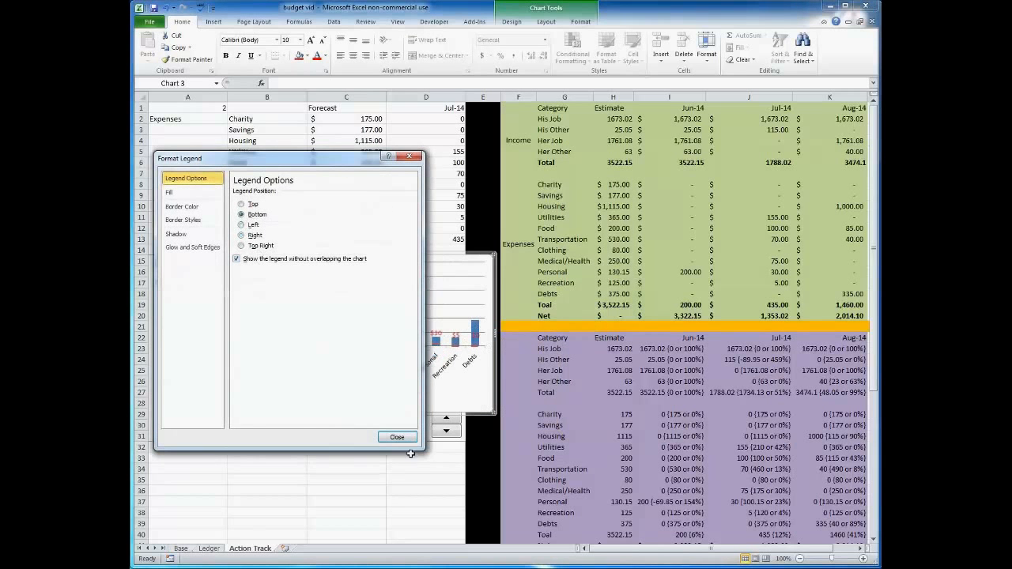
{"action": "left_click", "coordinate": [397, 437]}
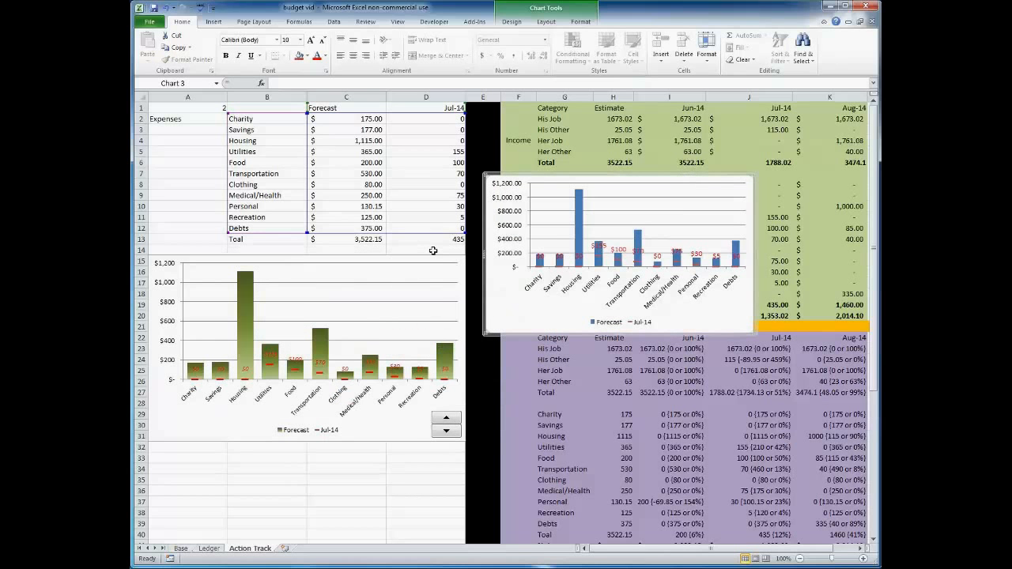
Apply a gradient fill to the Forecast columns, adjusting the colour of its gradient stops.
{"action": "left_click", "coordinate": [582, 209]}
{"action": "right_click", "coordinate": [581, 209]}
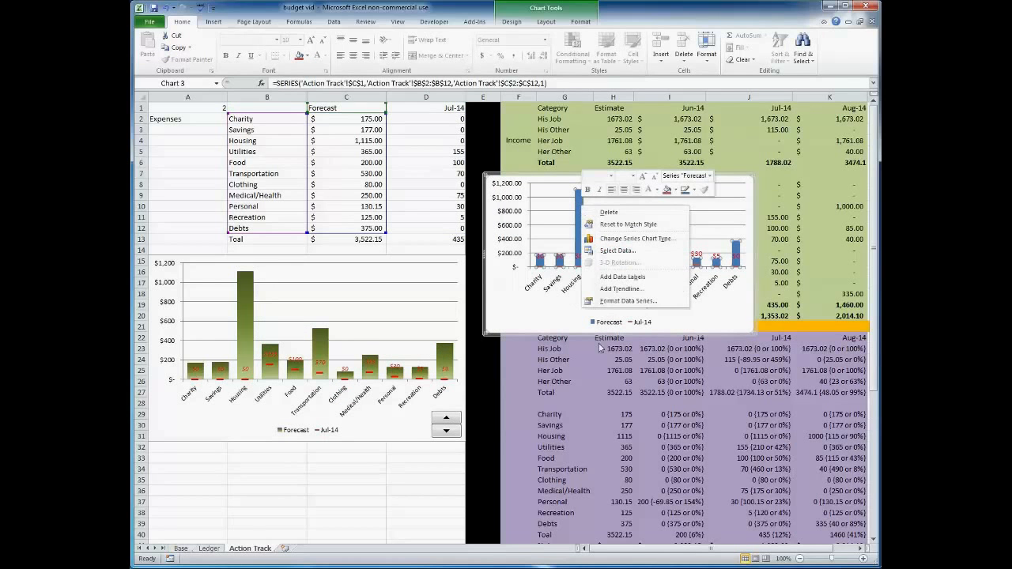
{"action": "left_click", "coordinate": [628, 301]}
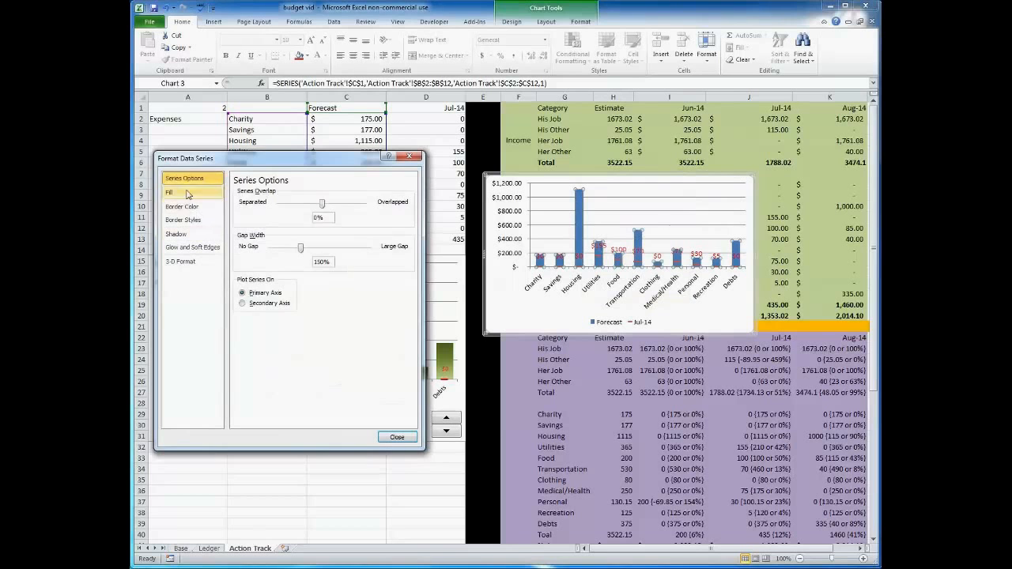
{"action": "left_click", "coordinate": [194, 193]}
{"action": "left_click", "coordinate": [237, 215]}
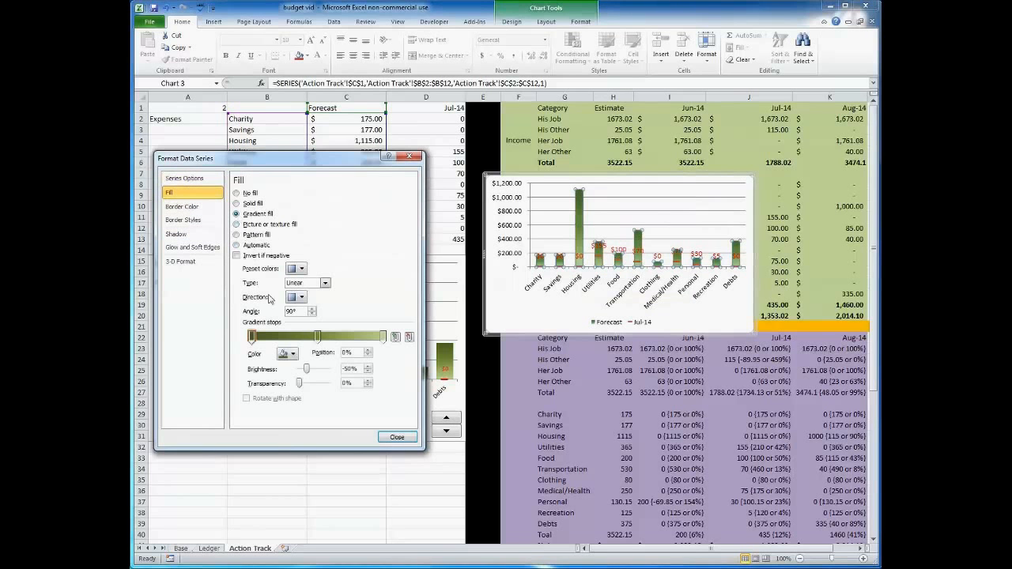
{"action": "left_click", "coordinate": [289, 354]}
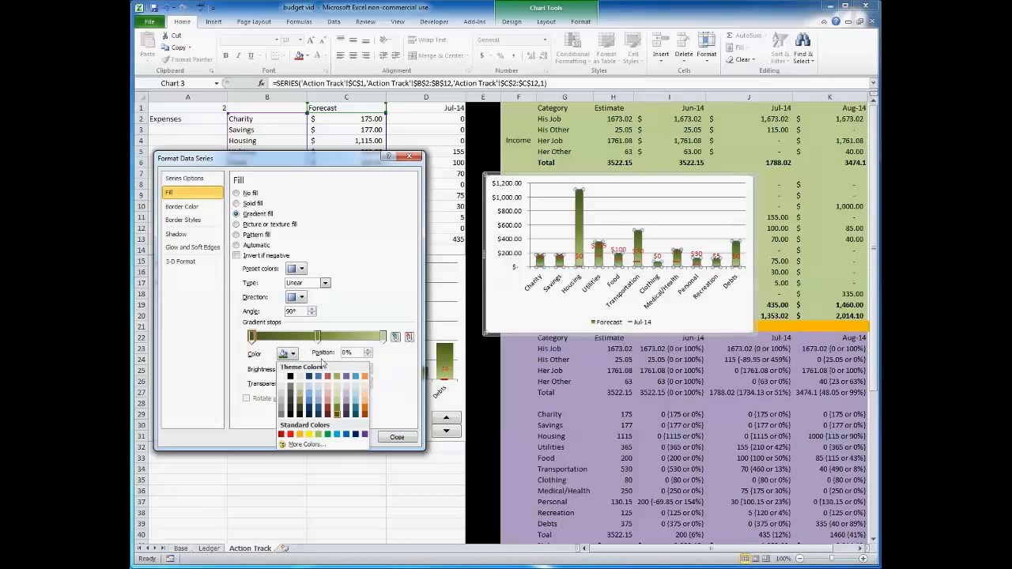
{"action": "left_click", "coordinate": [317, 337]}
{"action": "left_click", "coordinate": [290, 354]}
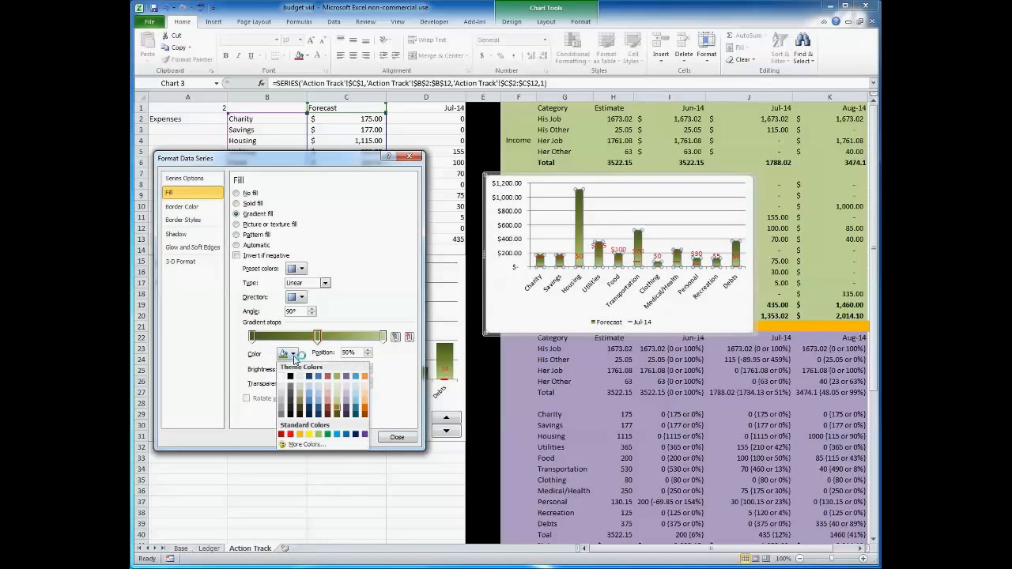
{"action": "left_click", "coordinate": [383, 337]}
{"action": "left_click", "coordinate": [289, 353]}
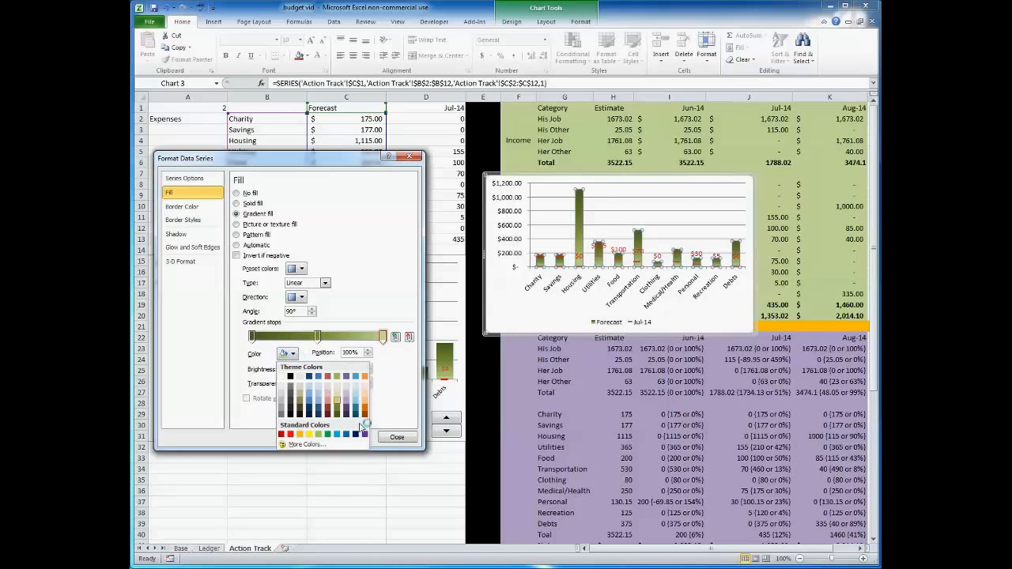
{"action": "left_click", "coordinate": [395, 436]}
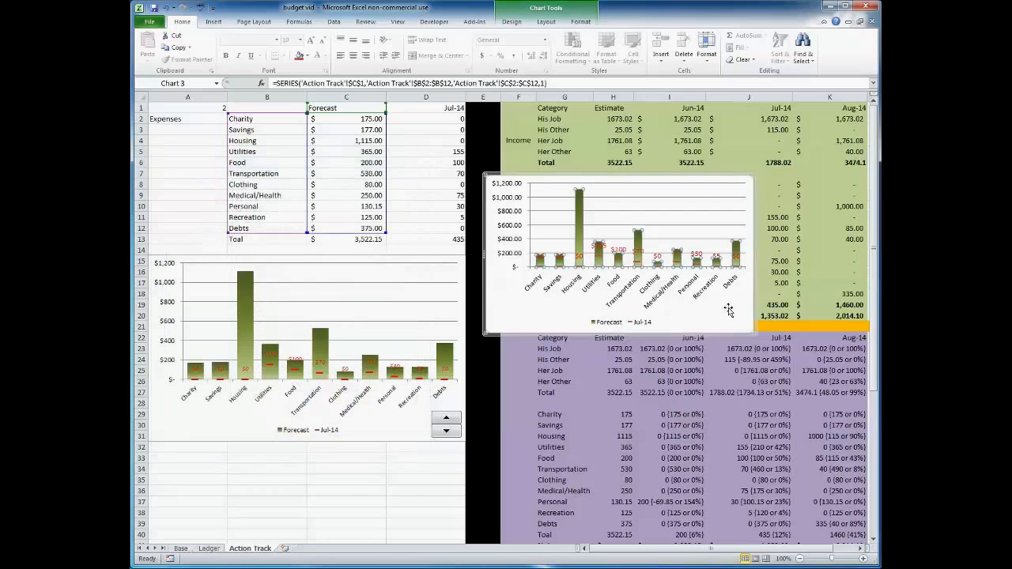
Drag the new chart over the original chart to compare, then delete it.
{"action": "left_click_drag", "start_coordinate": [743, 179], "coordinate": [459, 348]}
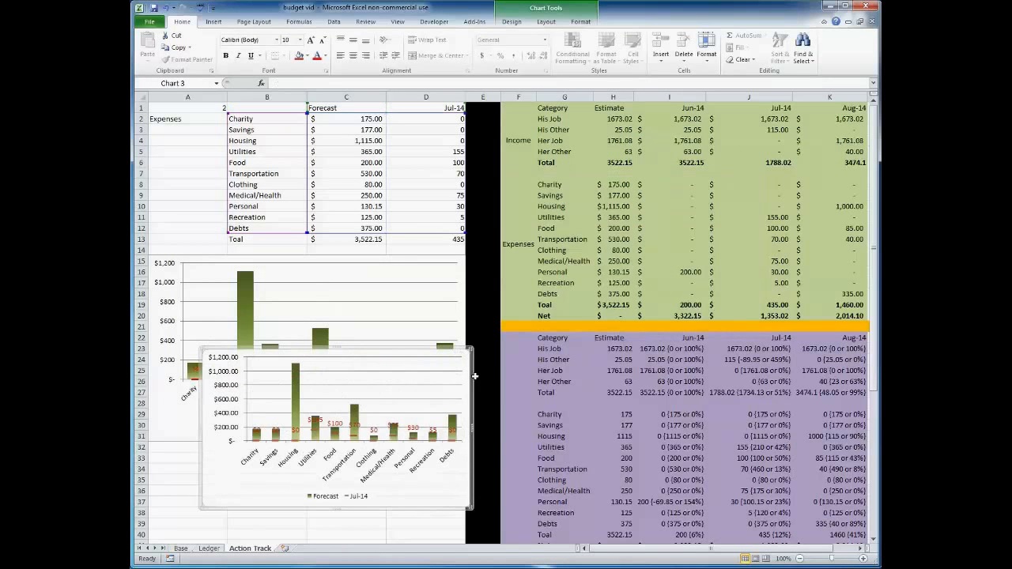
{"action": "key", "text": "Delete"}
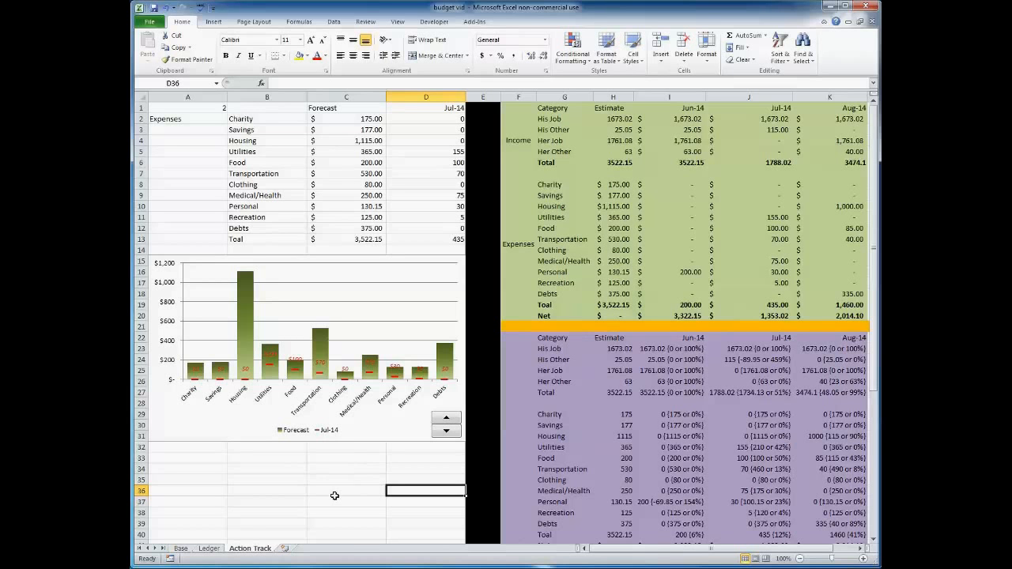
Paste the copied content into cell E21.
{"action": "left_click", "coordinate": [491, 329]}
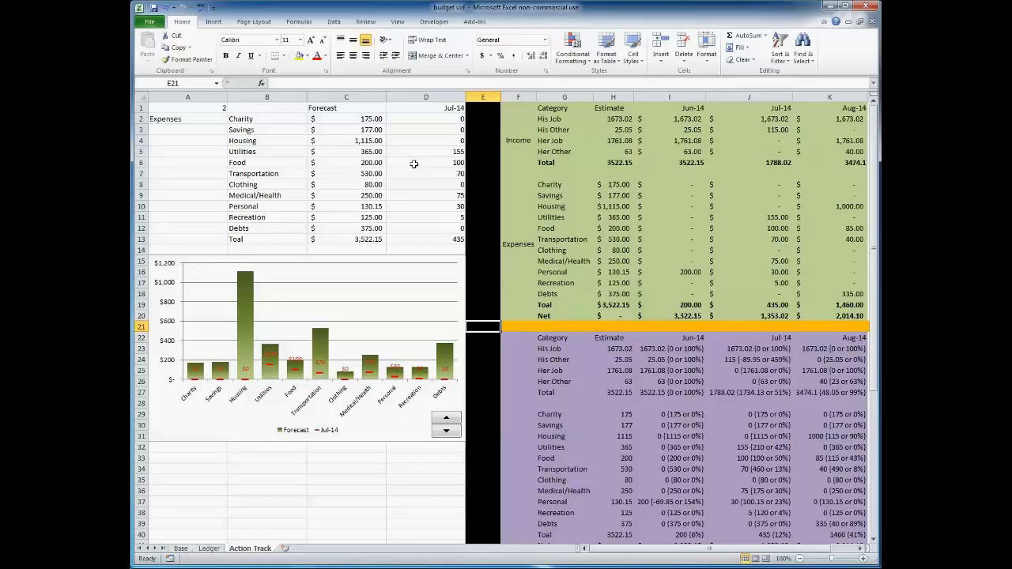
{"action": "key", "text": "ctrl+v"}
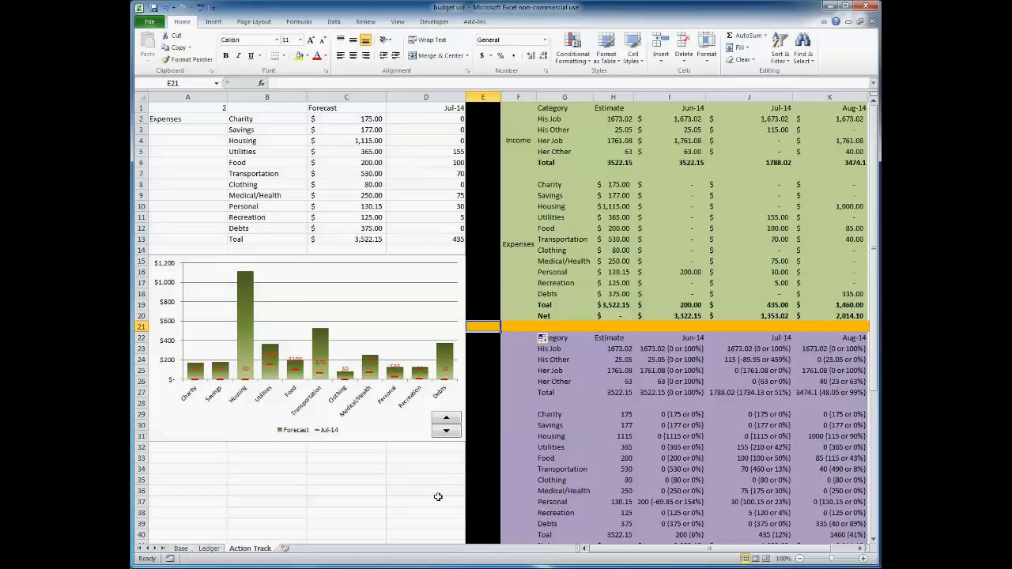